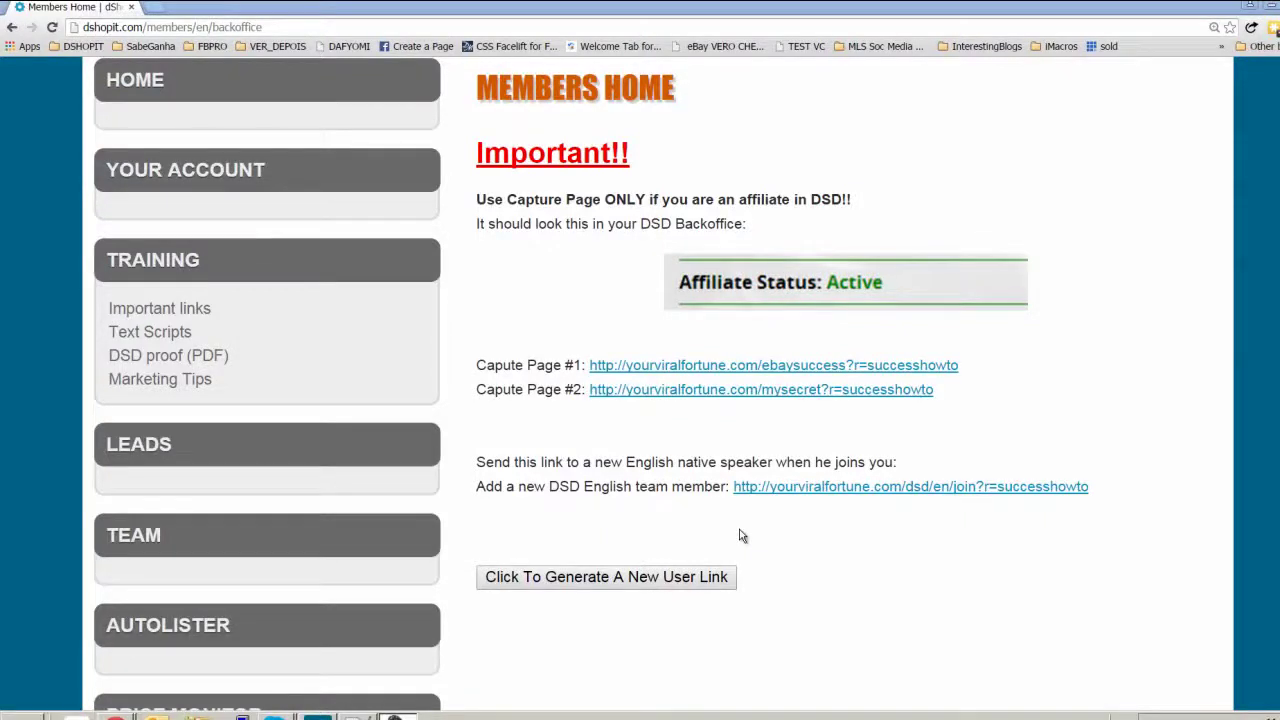
Open the Autolister page and scroll down until the Bulk Lister link shows.
left_click(180, 634)
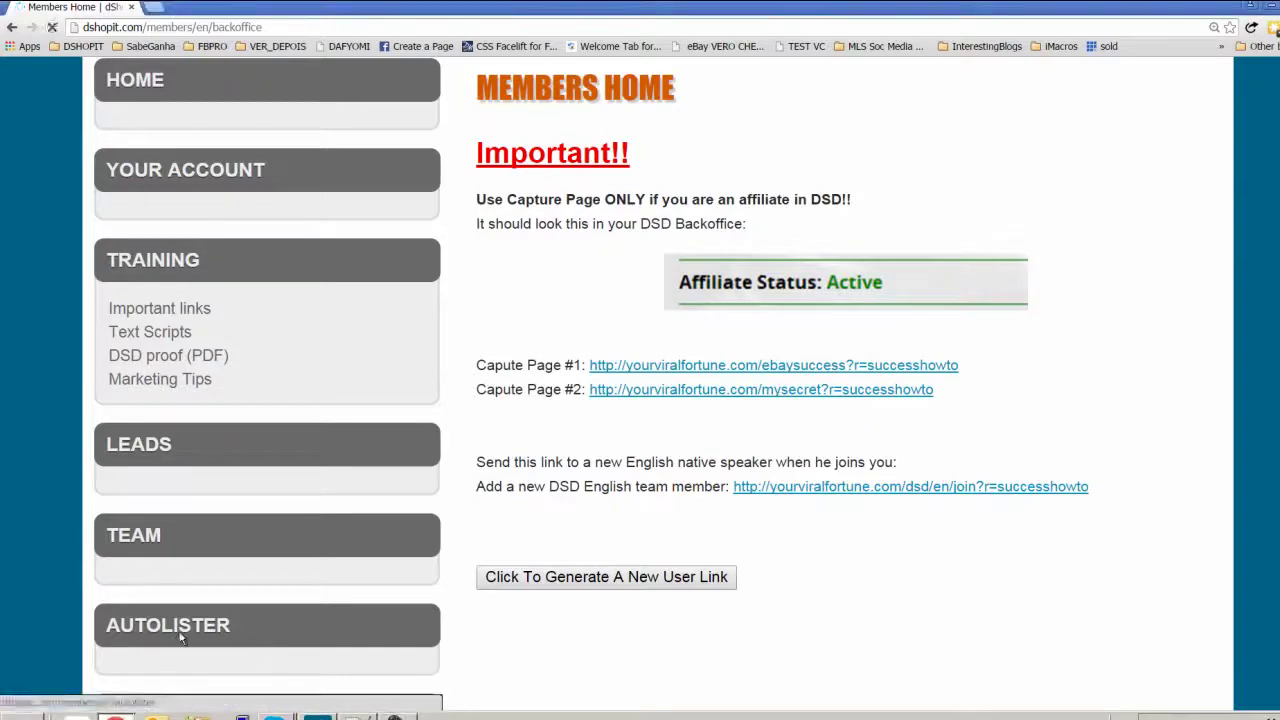
scroll(343, 506, "down", 3)
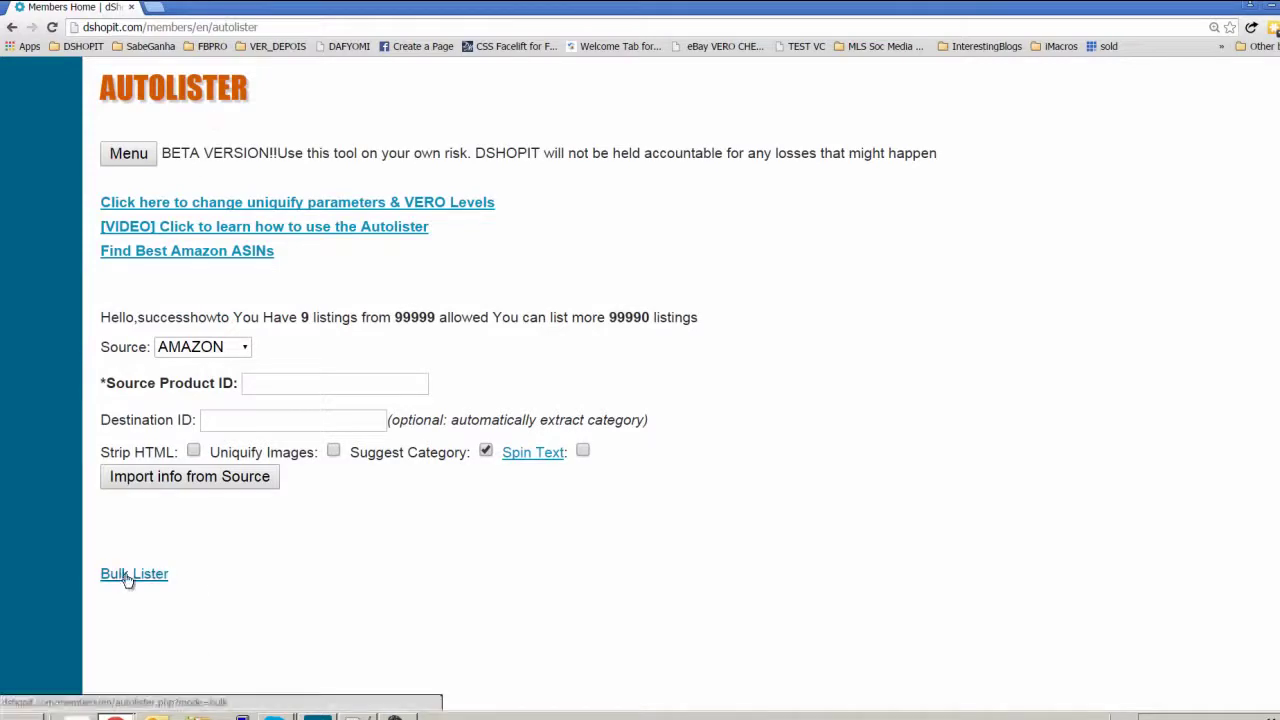
scroll(213, 595, "down", 1)
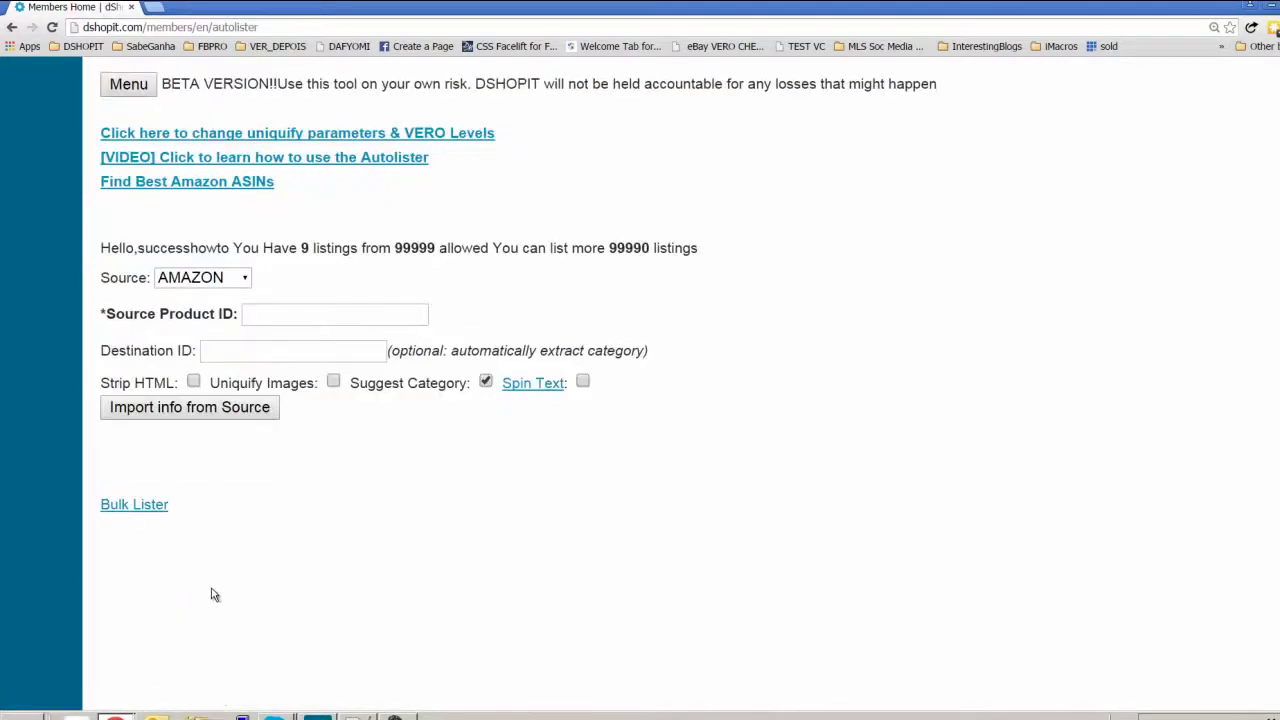
Switch the Autolister to Bulk Lister mode, with Amazon as the source.
left_click(127, 512)
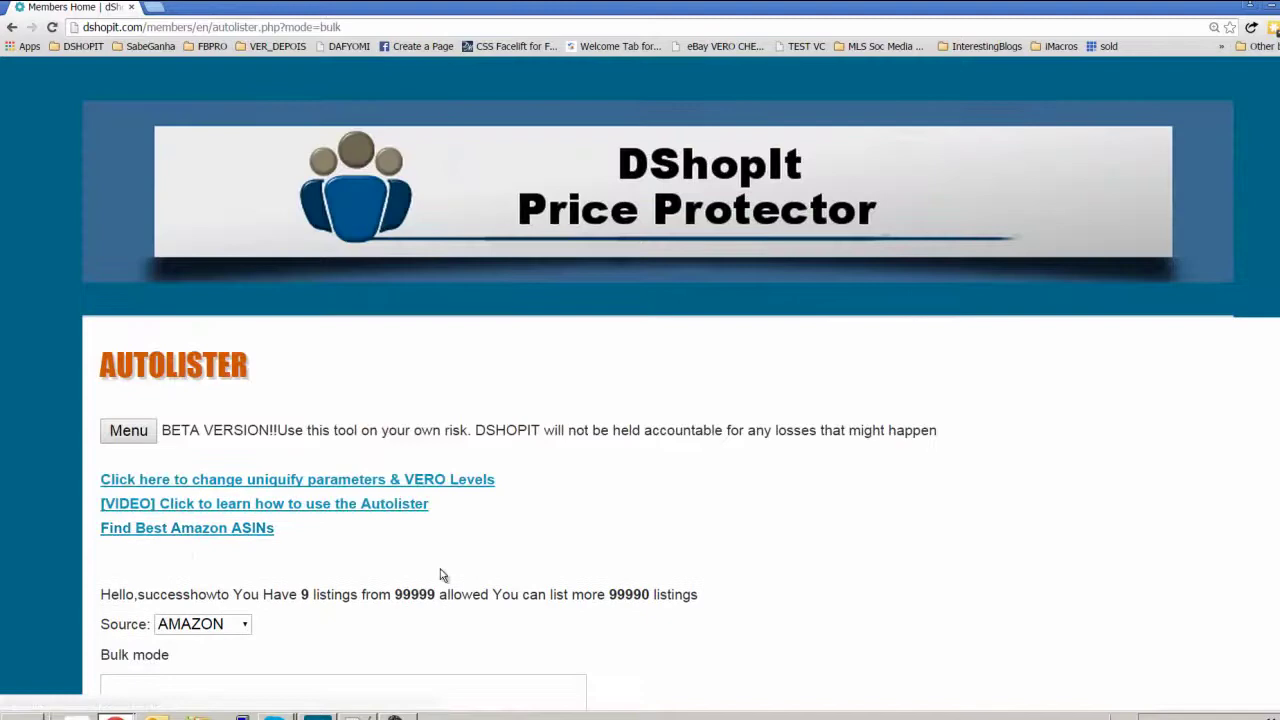
scroll(443, 569, "down", 4)
scroll(443, 570, "down", 1)
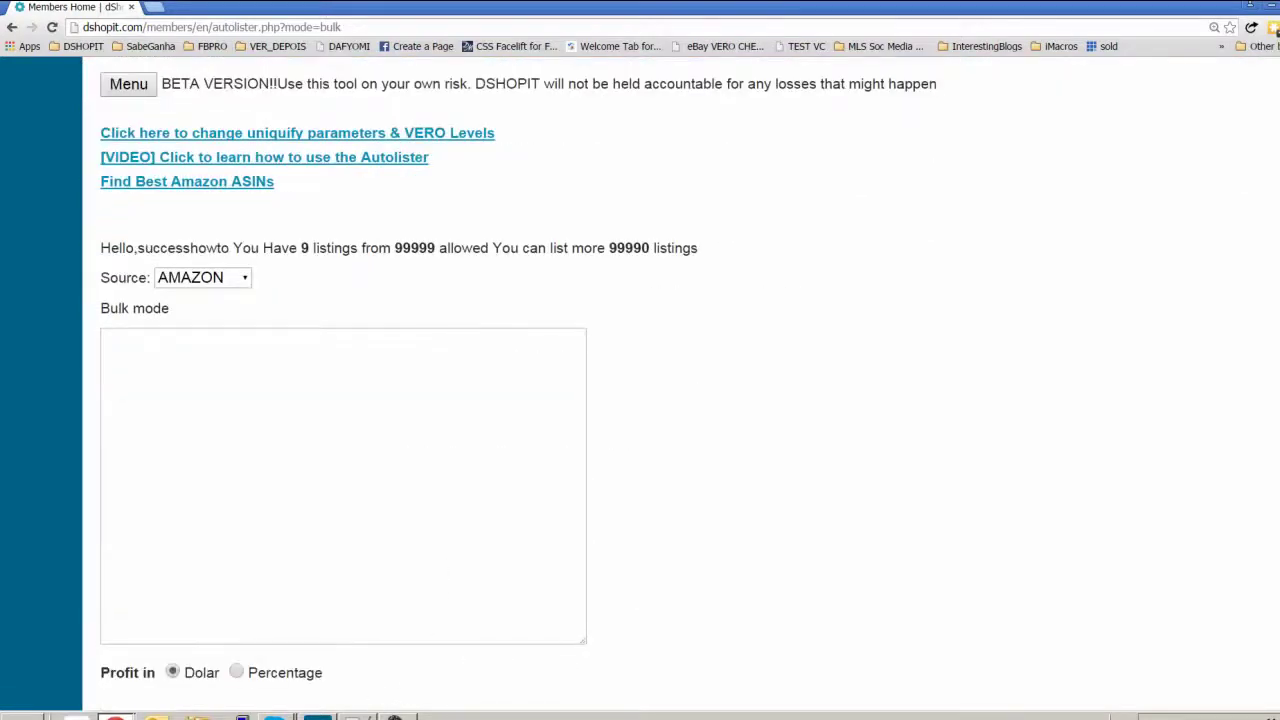
Copy the five ASIN lines from Notepad++ and return to Chrome.
key("alt+Tab")
left_click_drag(51, 80, 146, 167)
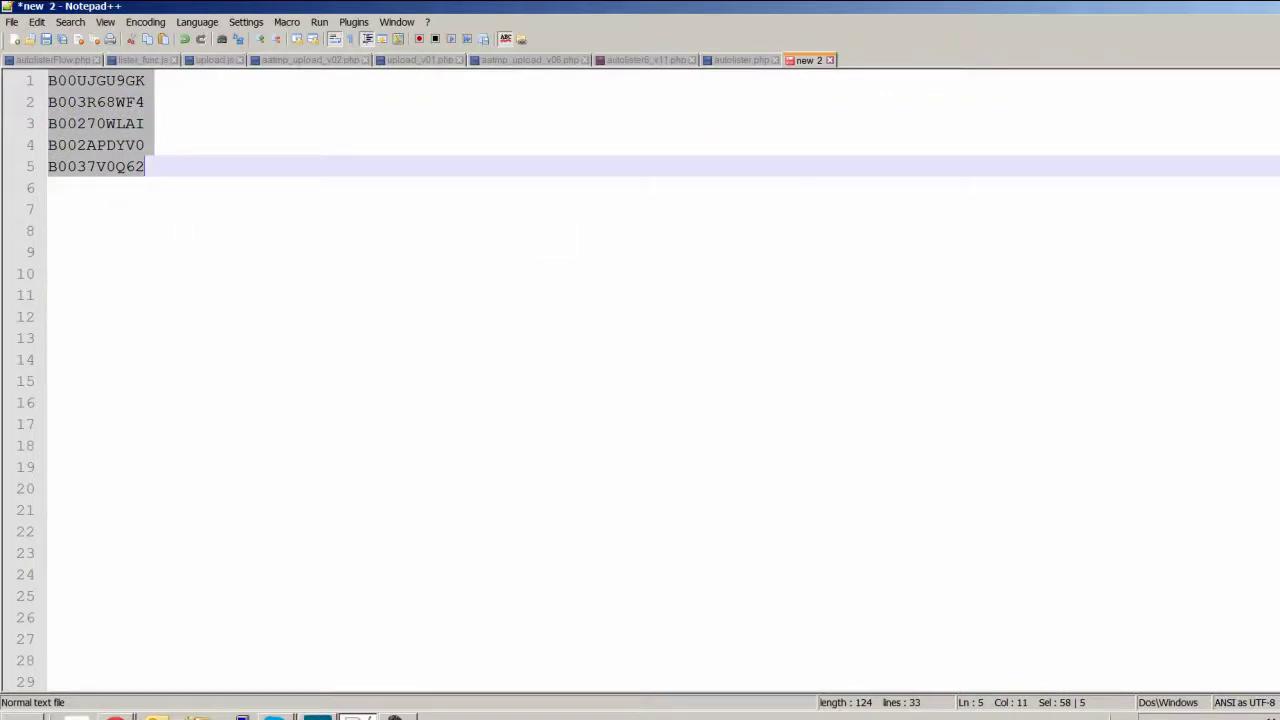
key("alt+Tab")
Paste the five ASINs into the bulk box, one per line, with no leading space before B00UJGU9GK.
left_click(149, 376)
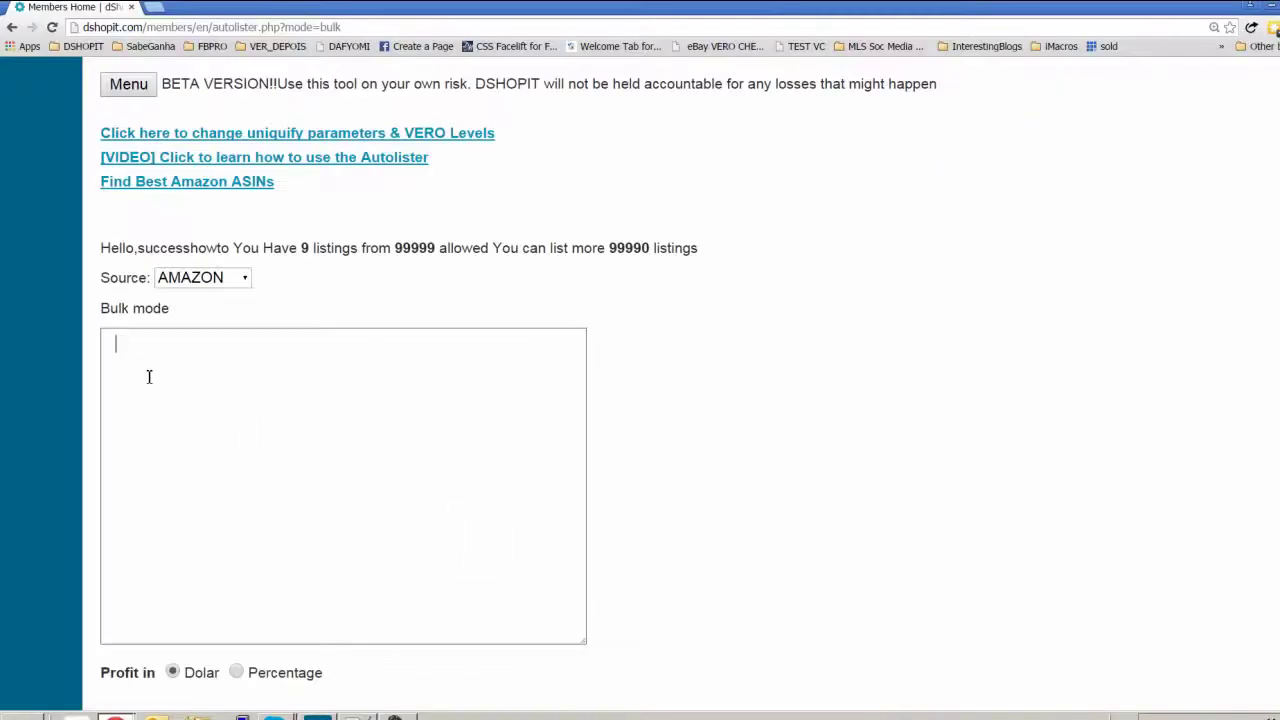
type("B00UJGU9GK B003R68WF4 B0027OWLAI B002APDYV0 B0037V0Q62")
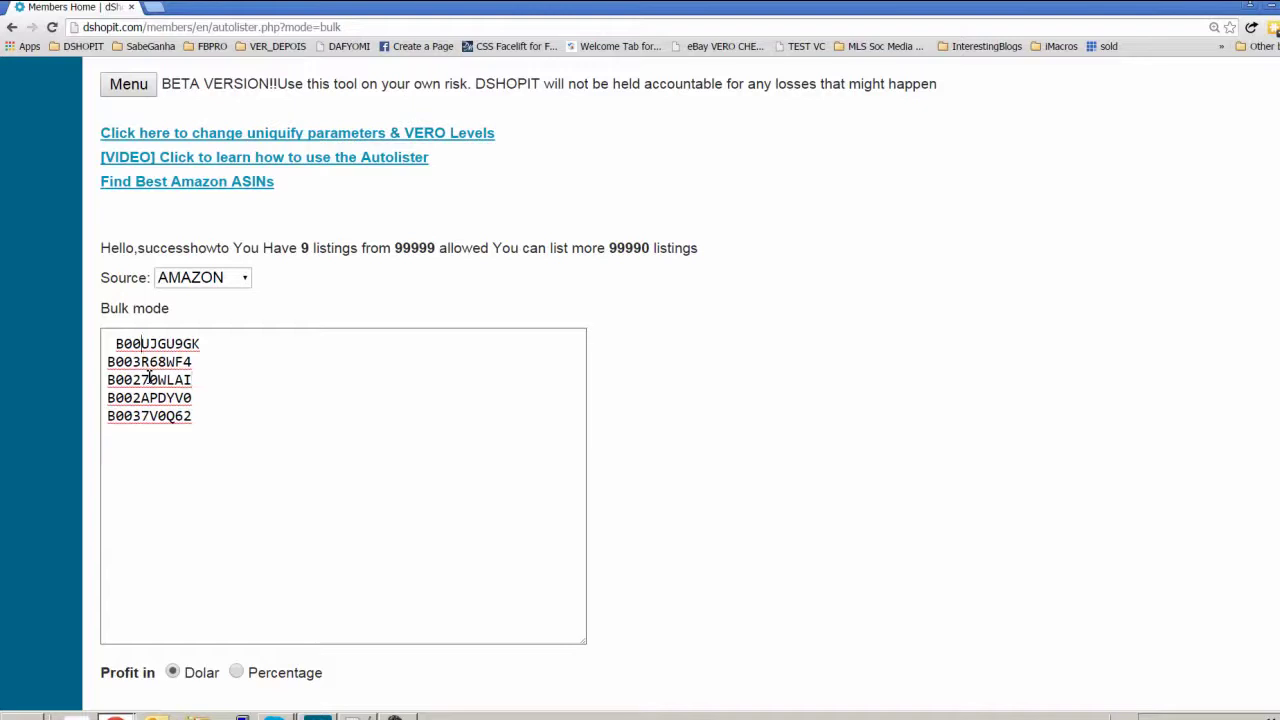
key("BackSpace")
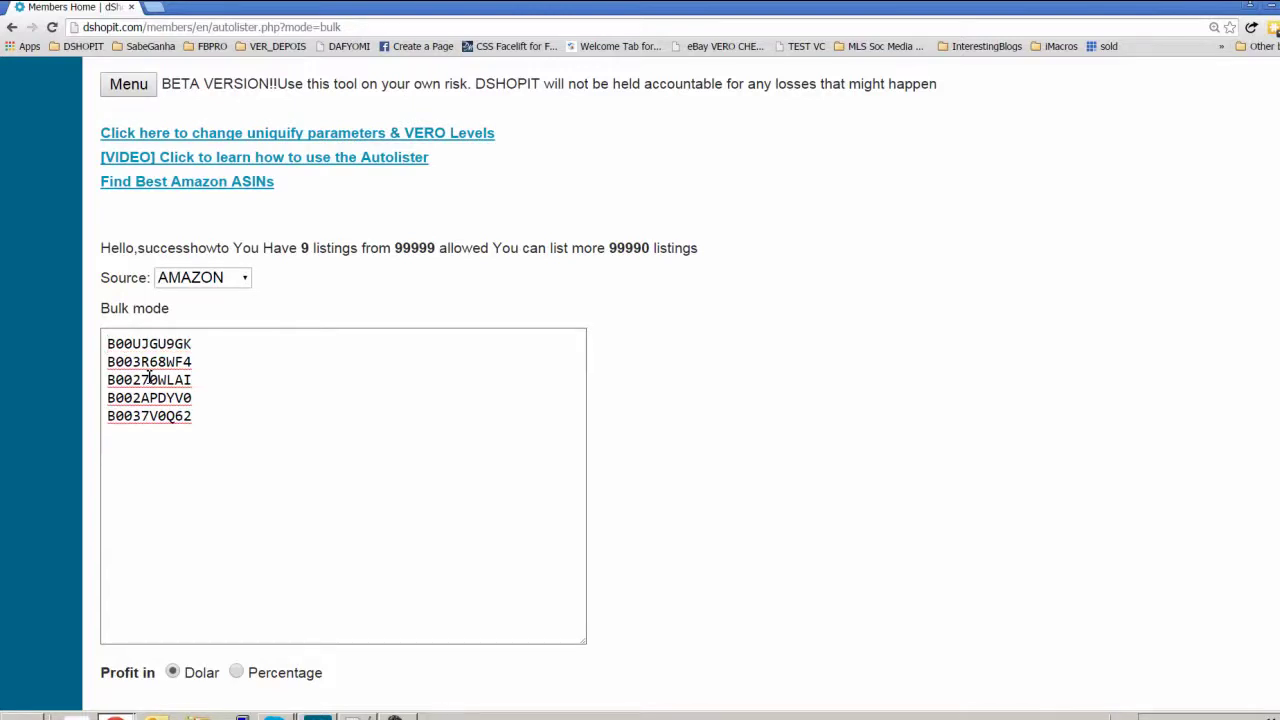
scroll(716, 367, "down", 3)
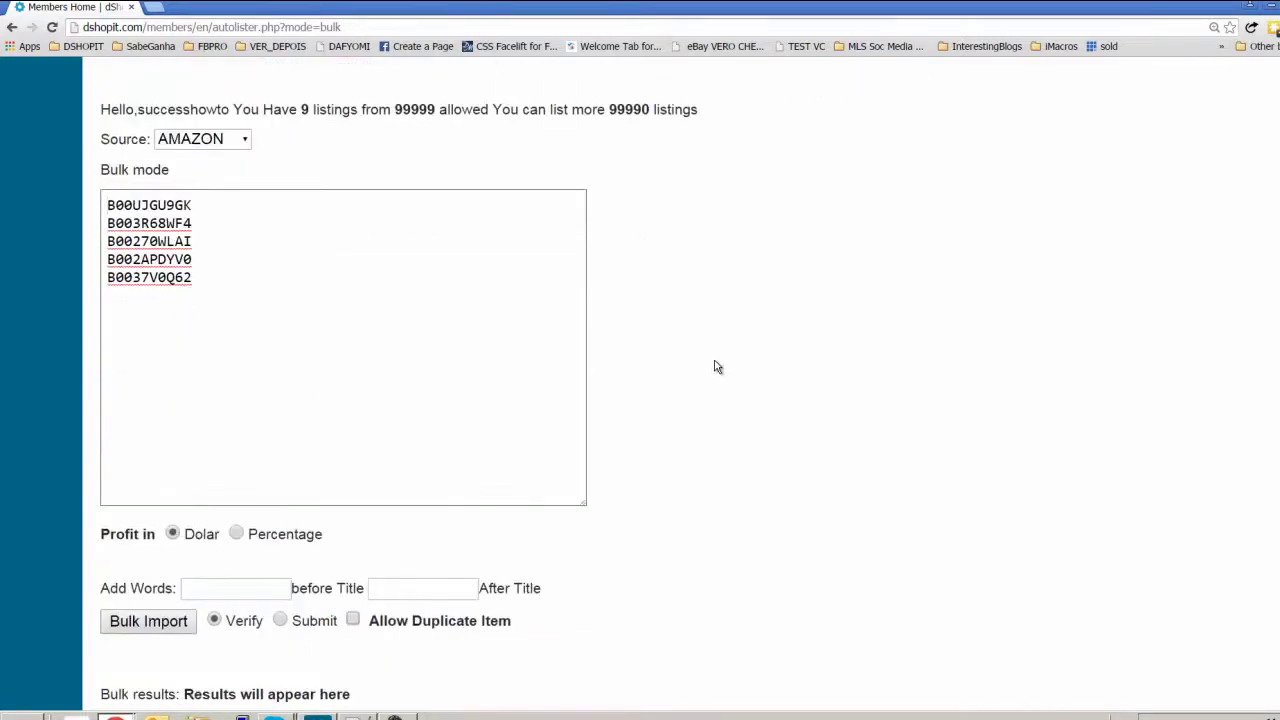
scroll(716, 367, "down", 2)
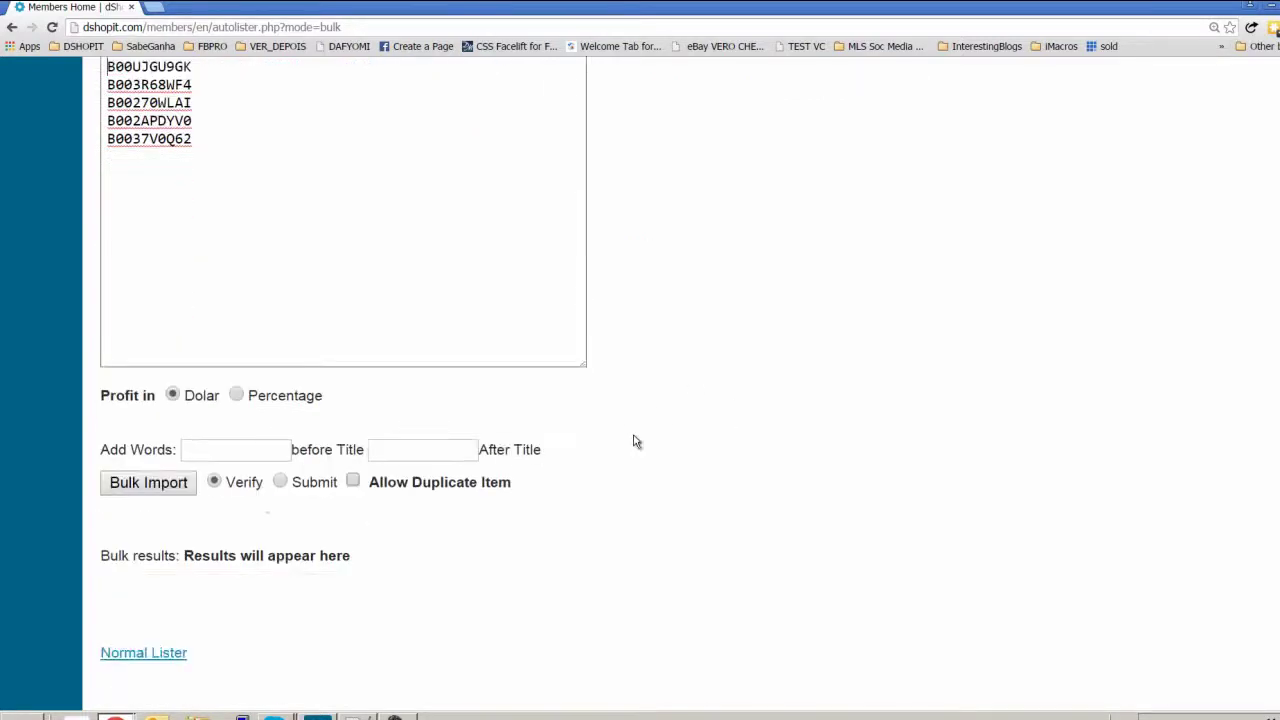
Run the Verify bulk import, accept the 'Starting Submit Process' alert, and review the results.
left_click(145, 488)
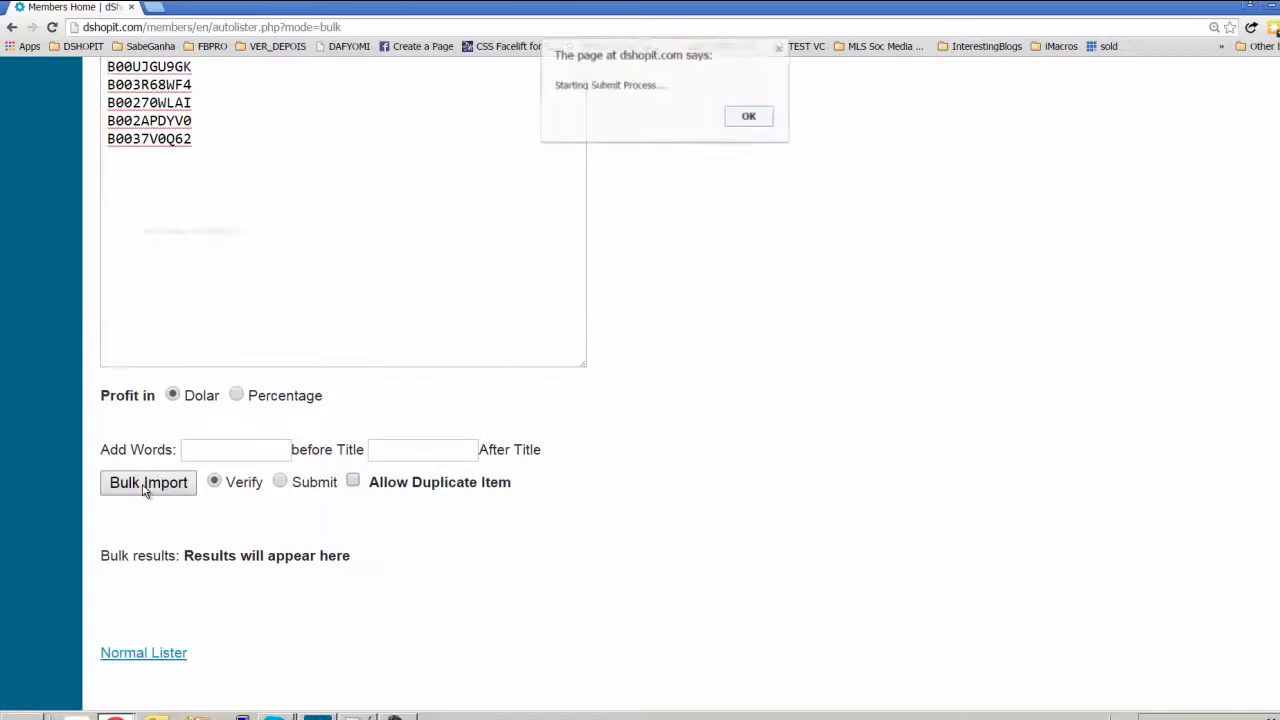
left_click(749, 117)
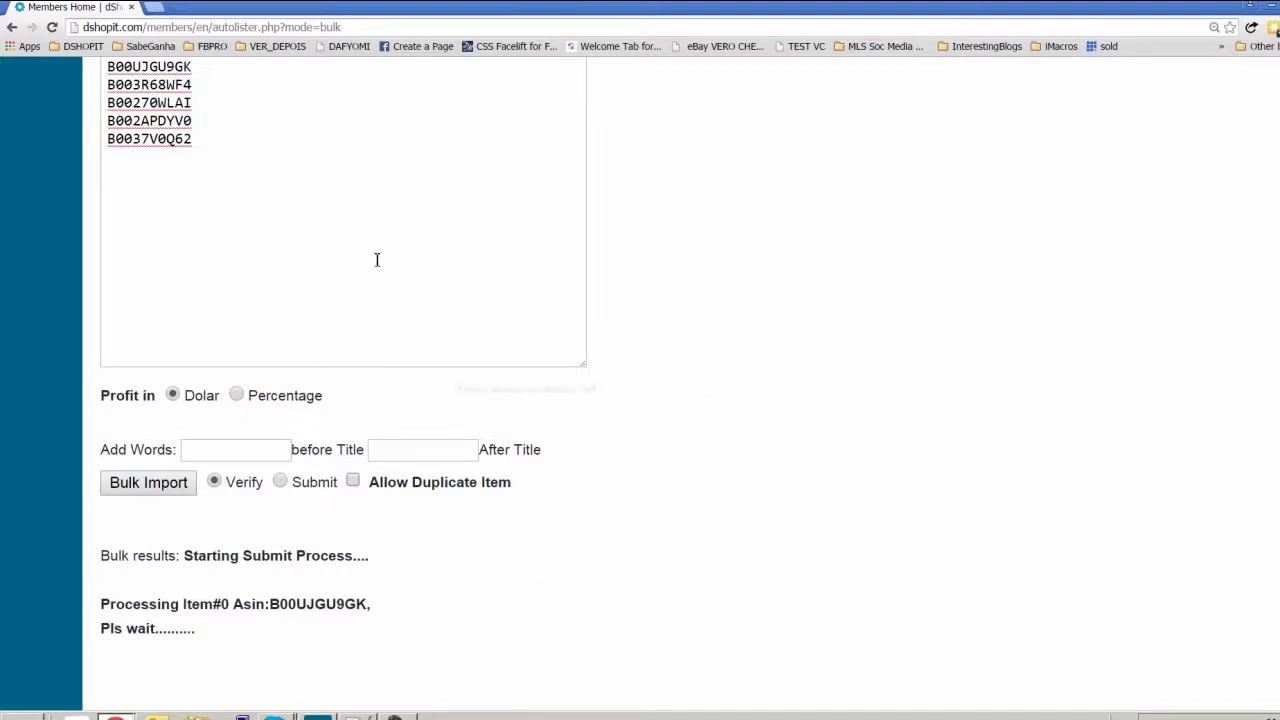
scroll(335, 244, "up", 1)
scroll(335, 244, "down", 3)
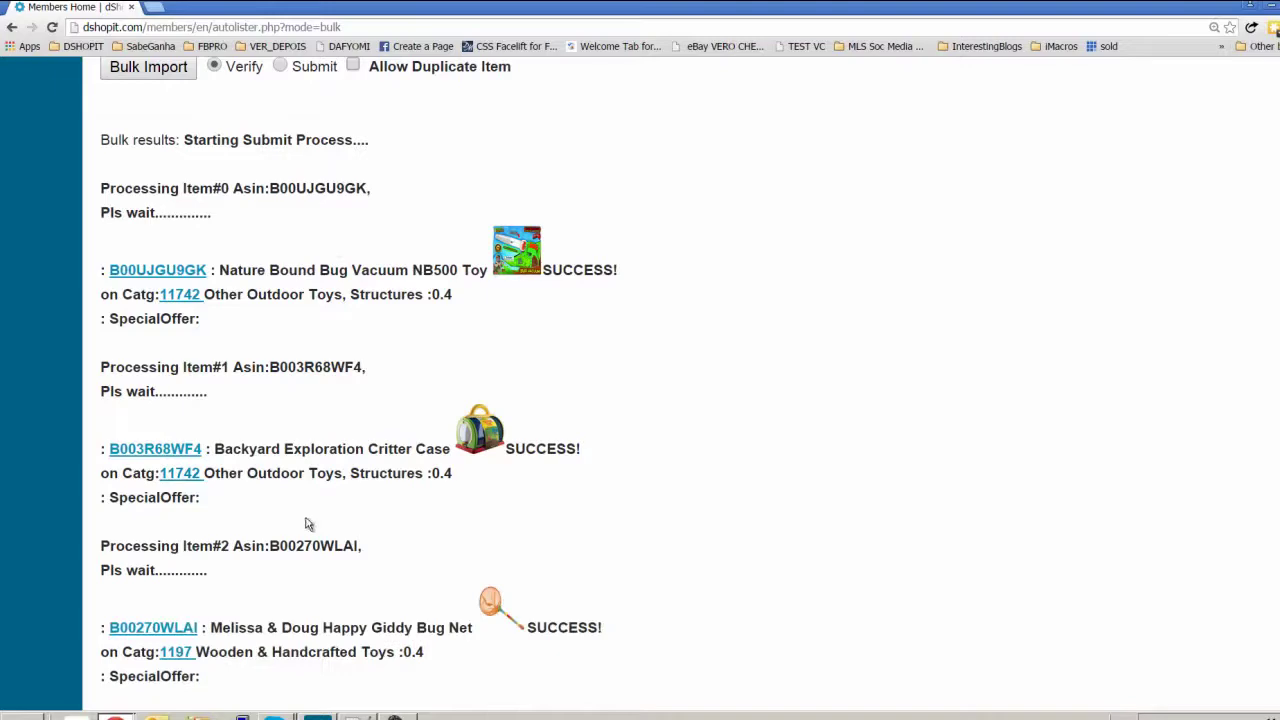
scroll(307, 524, "down", 1)
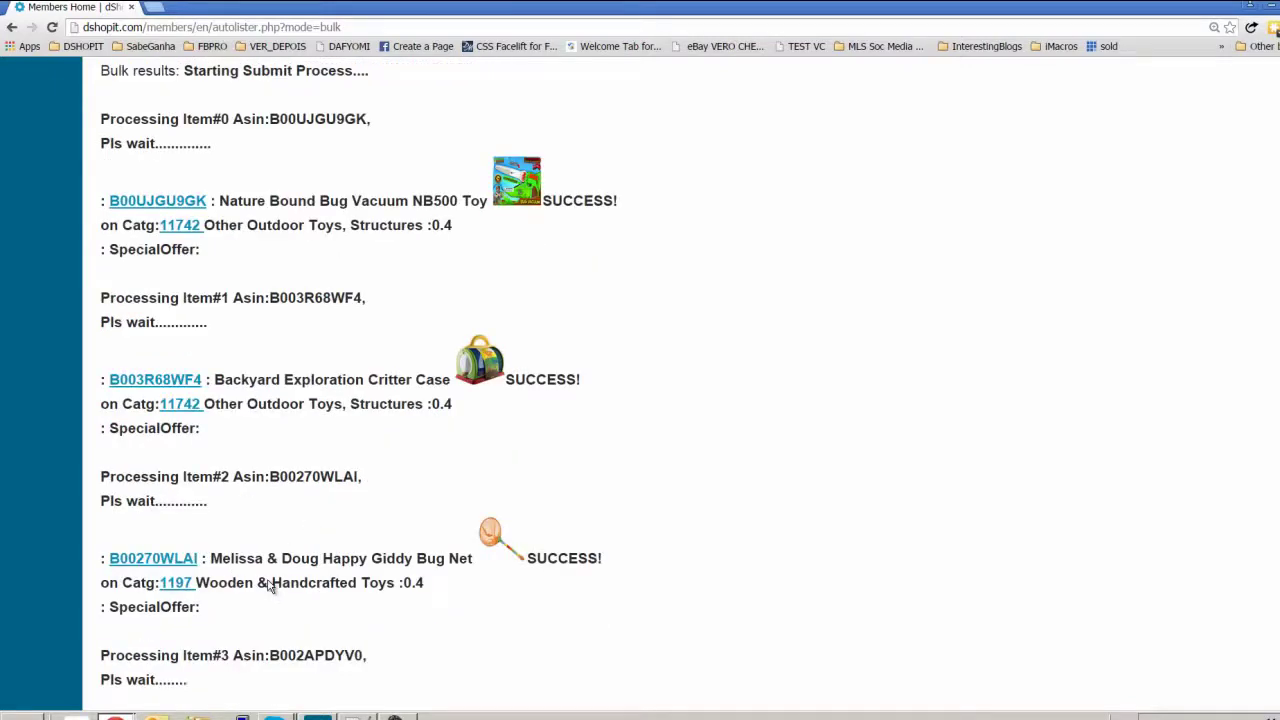
scroll(260, 380, "down", 2)
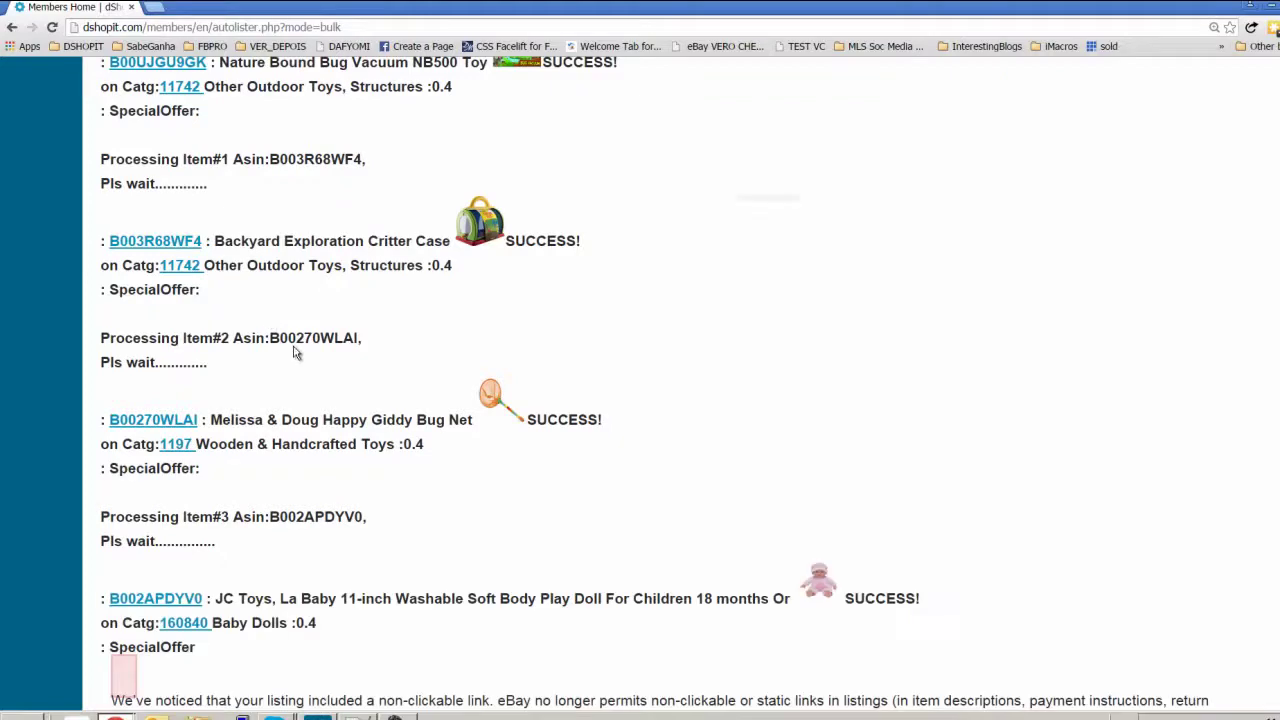
scroll(294, 352, "down", 2)
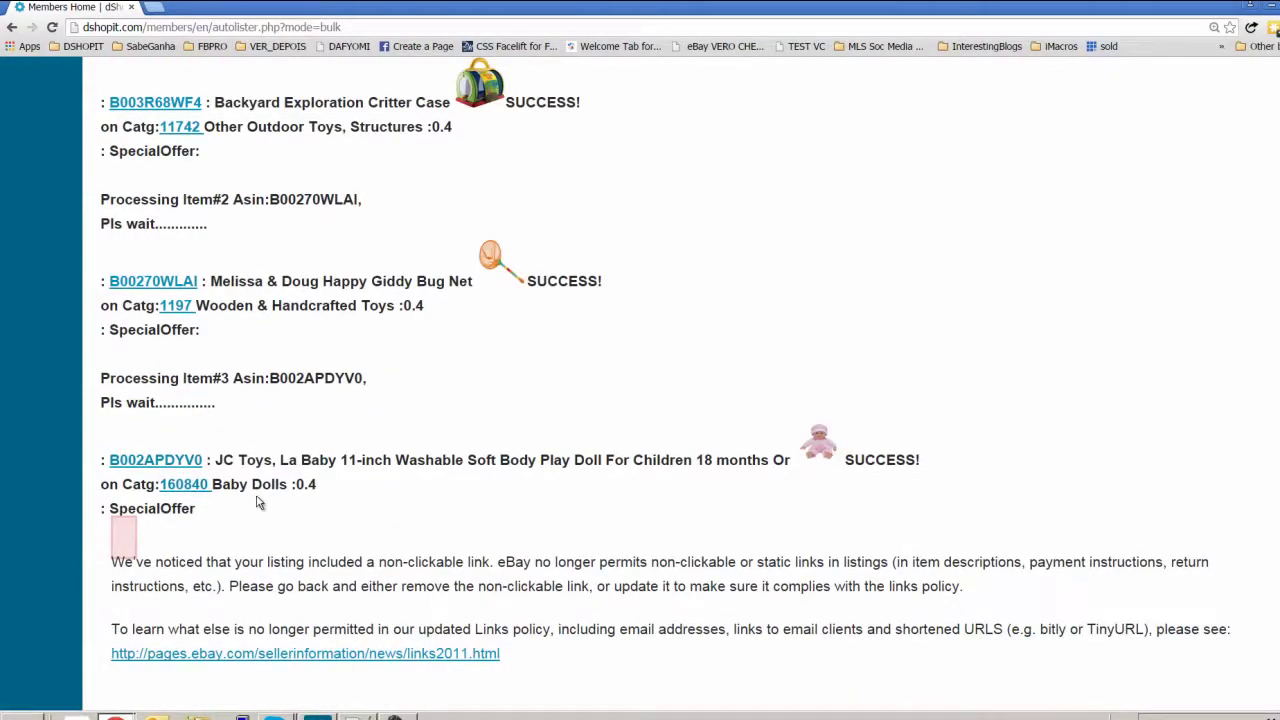
scroll(598, 542, "down", 1)
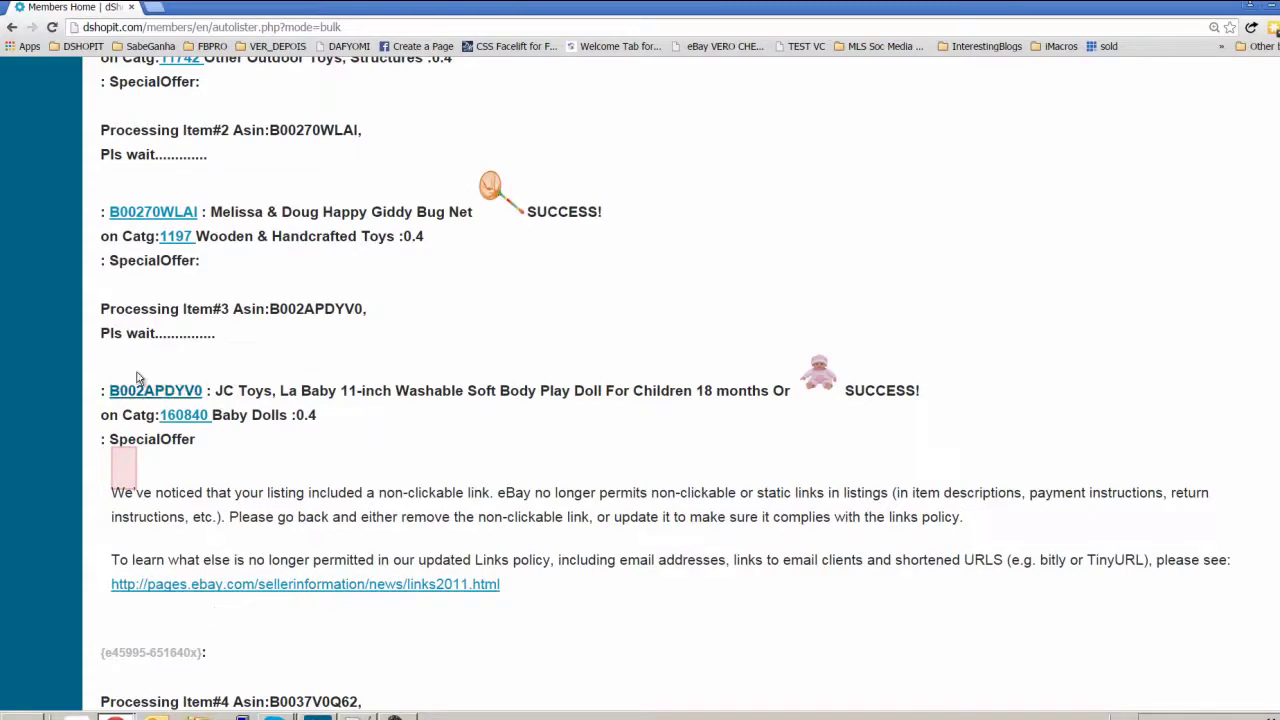
Open B002APDYV0's La Baby doll page in a new tab and select its description link.
right_click(158, 400)
left_click(195, 408)
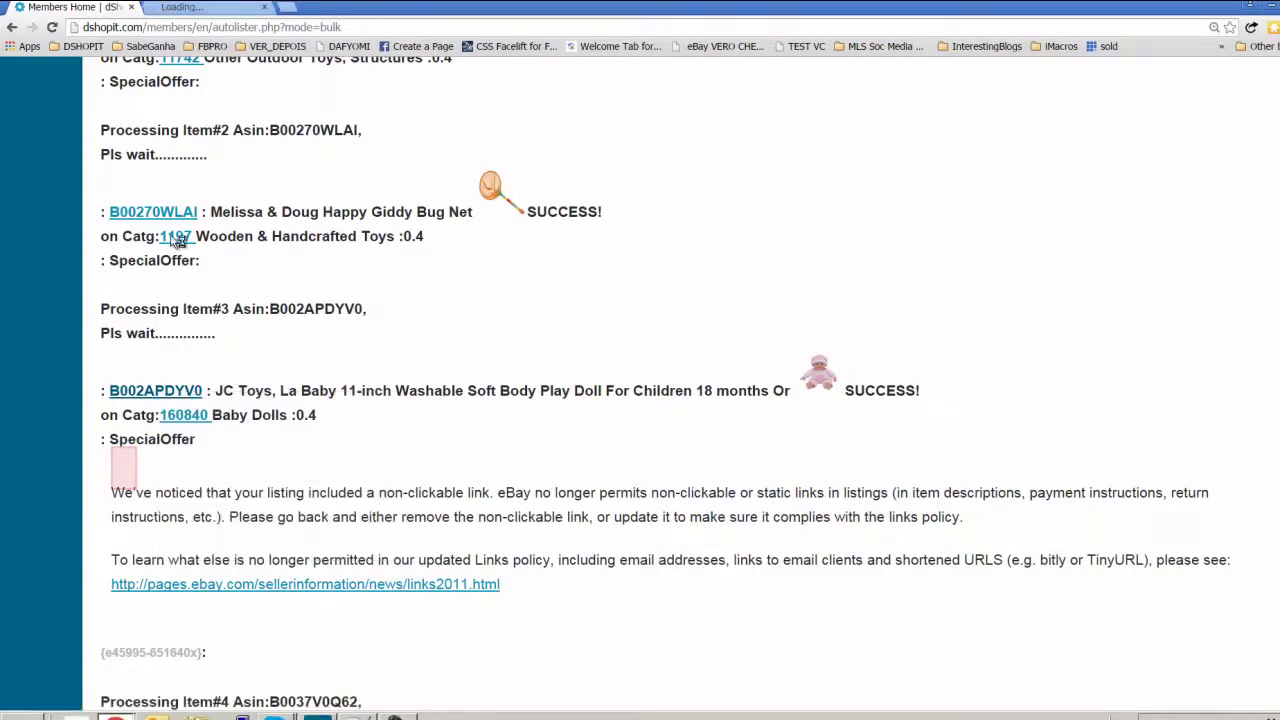
left_click(205, 7)
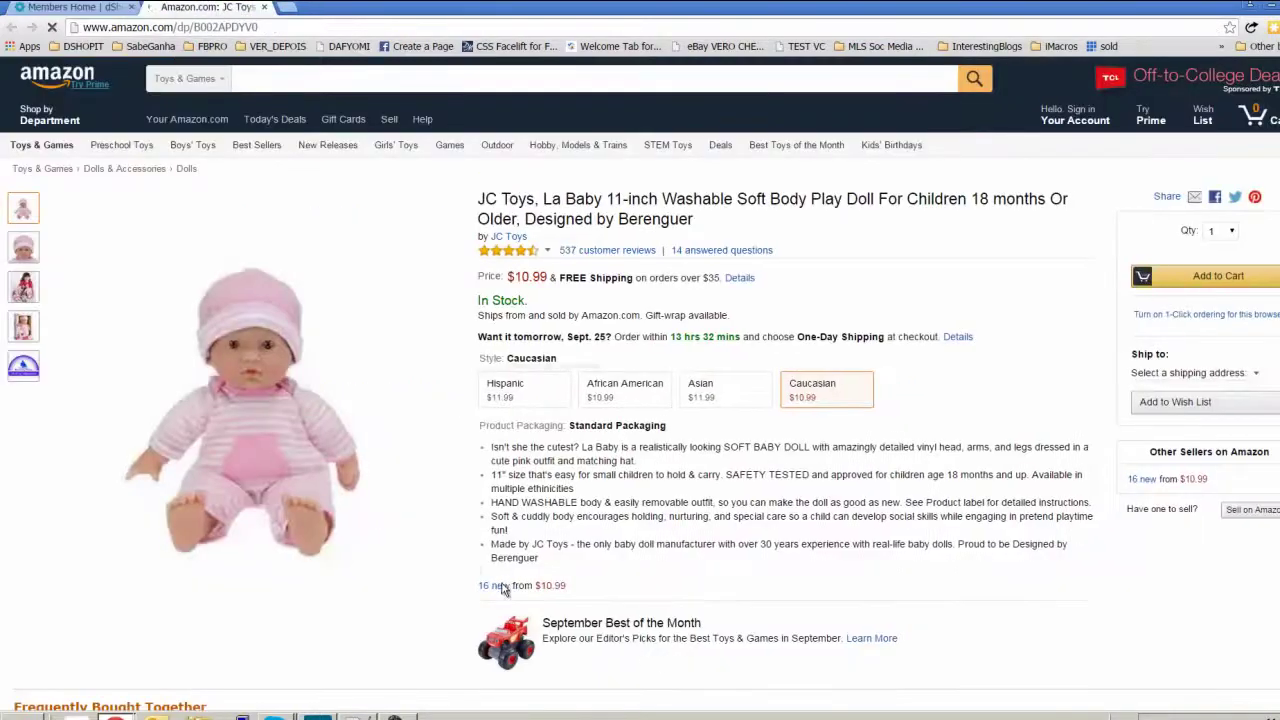
scroll(446, 499, "down", 9)
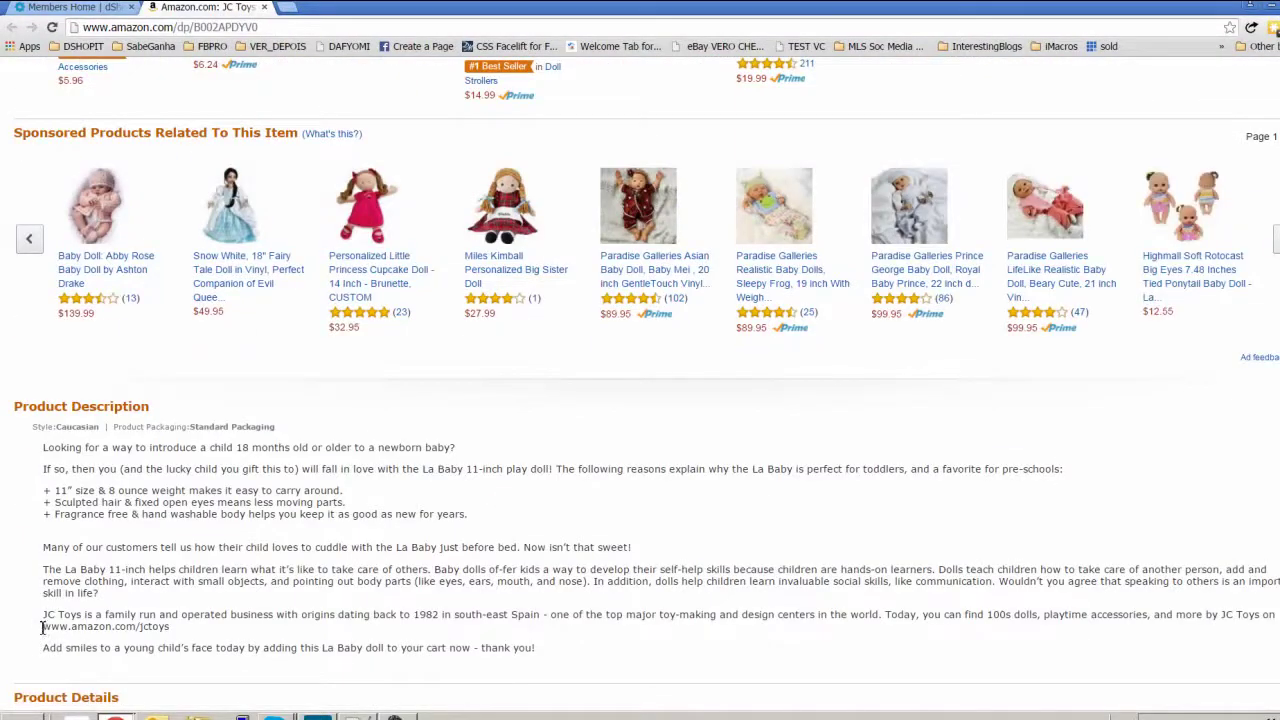
left_click_drag(42, 626, 175, 631)
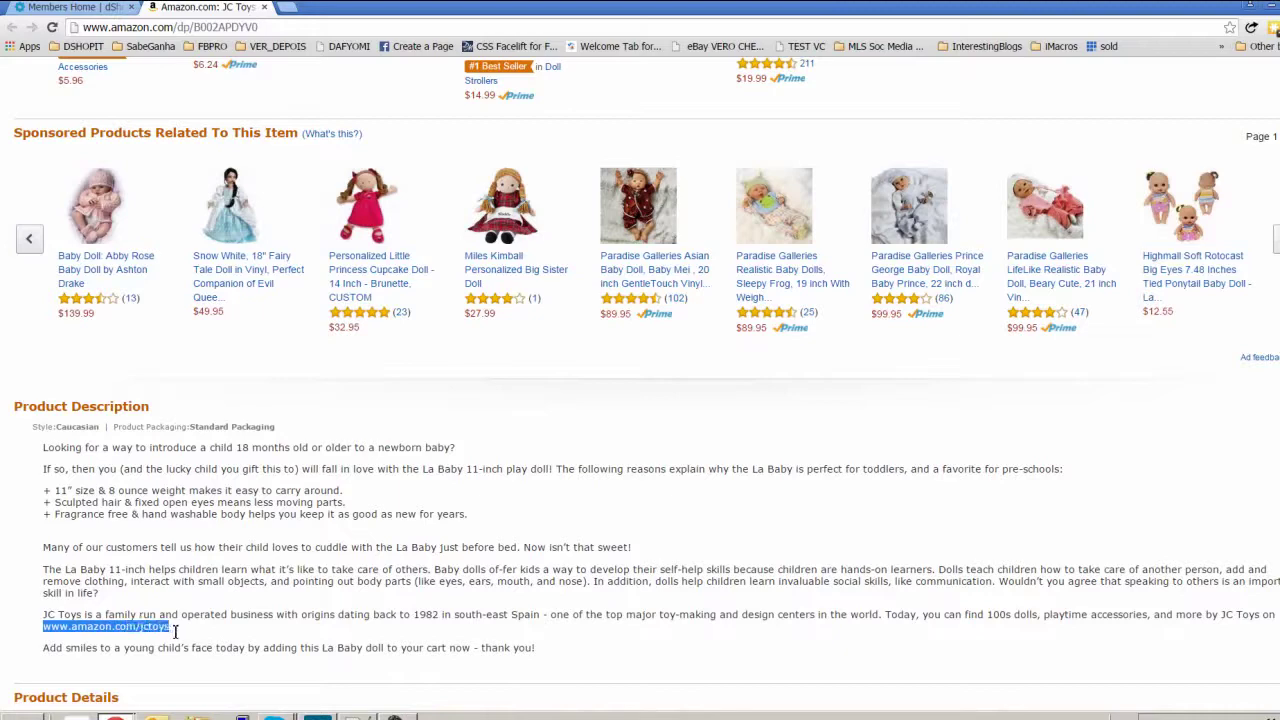
Return to the DShopIt results and locate B002APDYV0 in the bulk ASIN box.
left_click(72, 7)
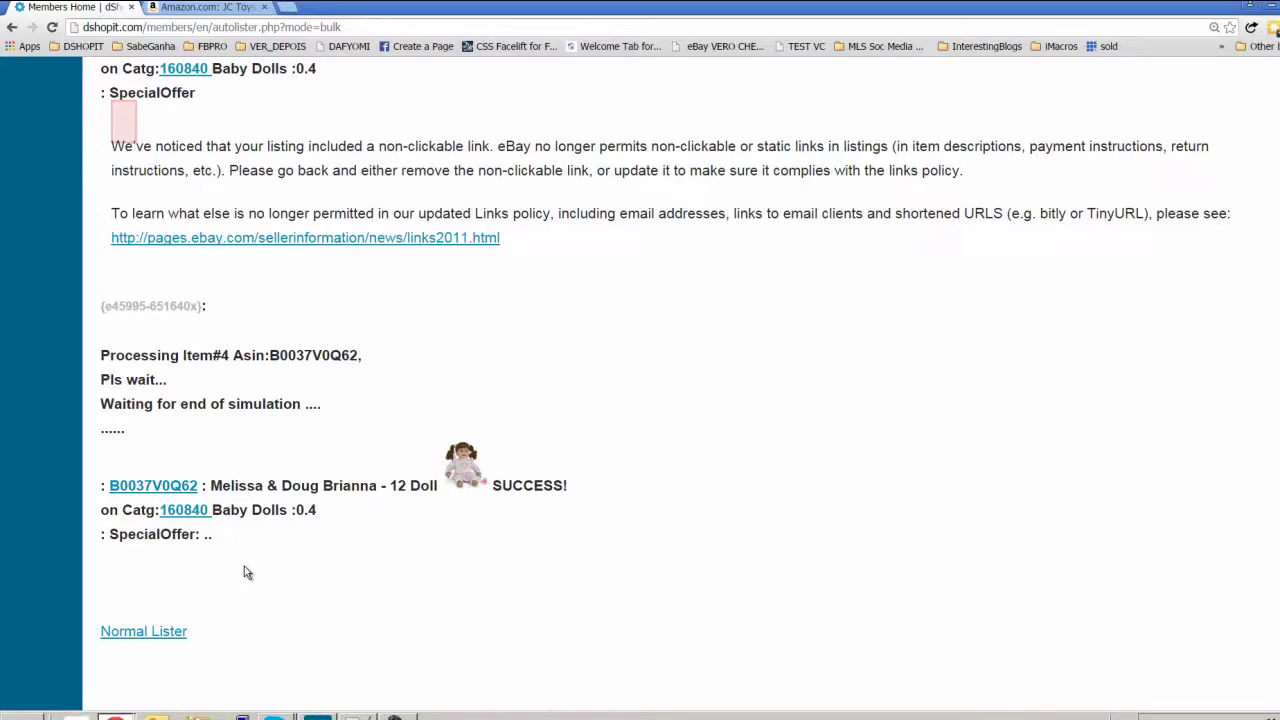
scroll(244, 566, "up", 3)
scroll(236, 575, "up", 3)
scroll(229, 574, "up", 10)
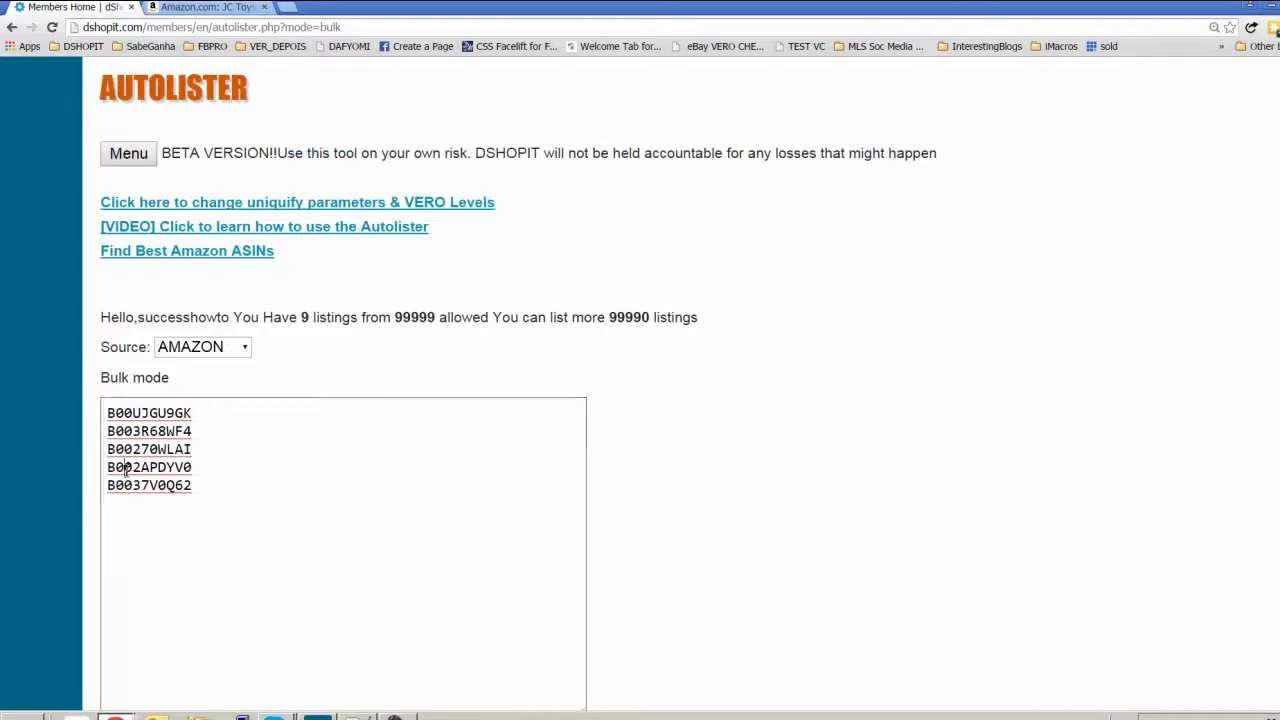
double_click(127, 468)
left_click(315, 576)
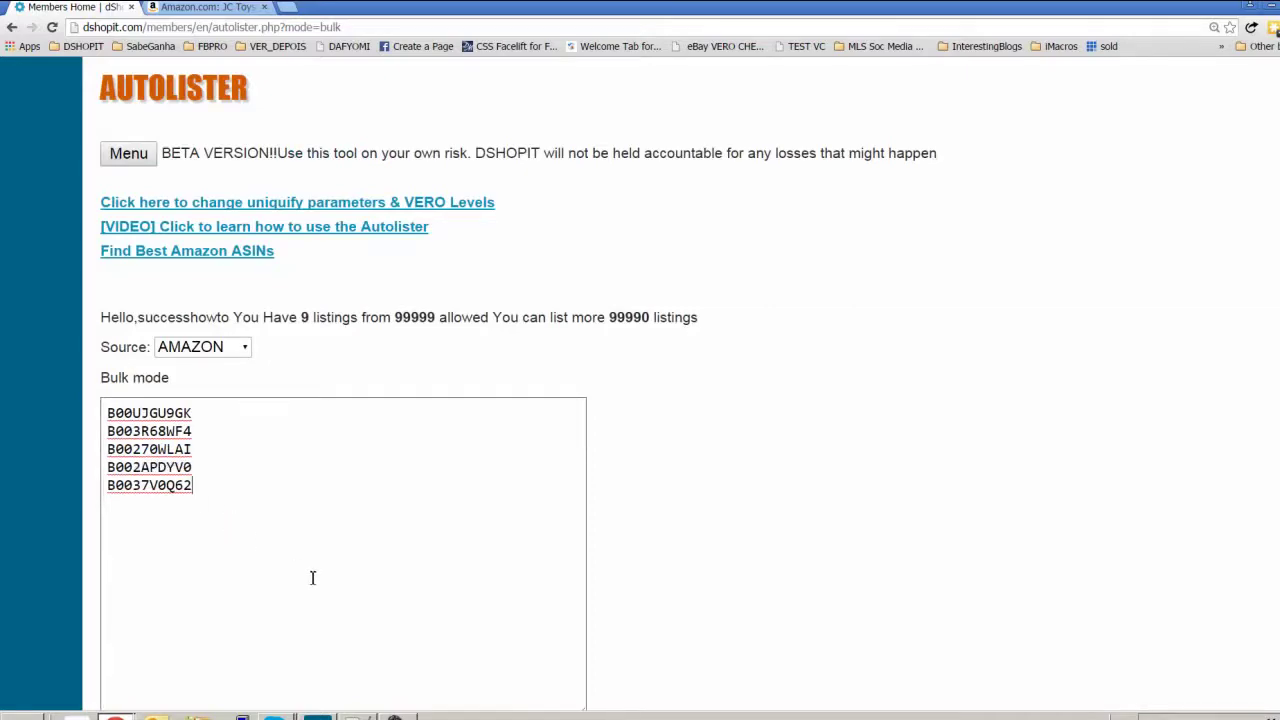
scroll(314, 576, "down", 12)
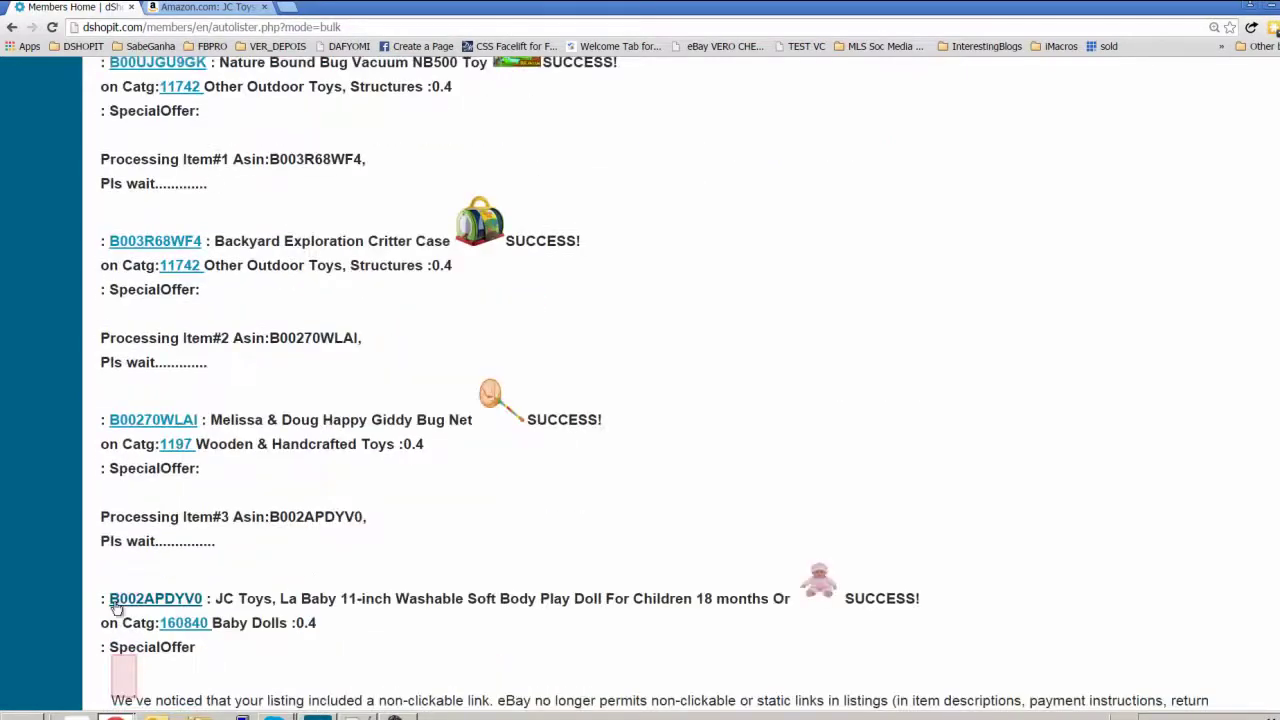
scroll(188, 618, "down", 4)
scroll(192, 614, "down", 2)
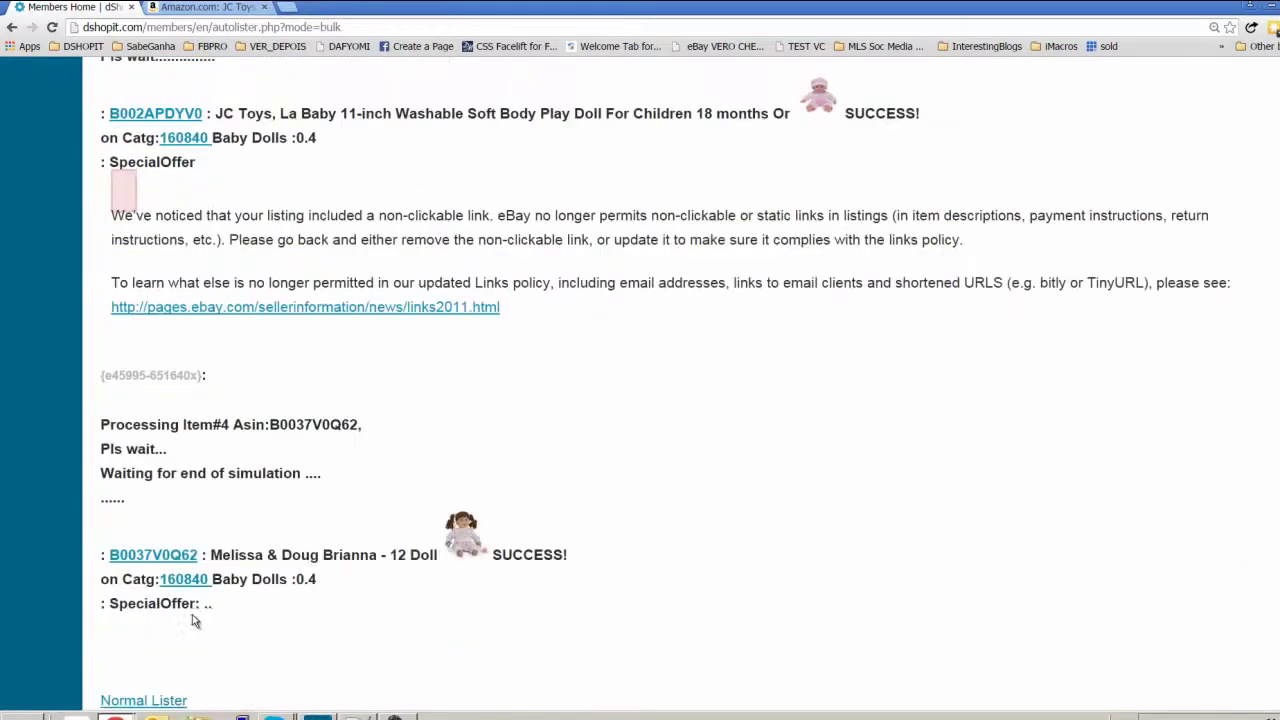
scroll(192, 614, "up", 15)
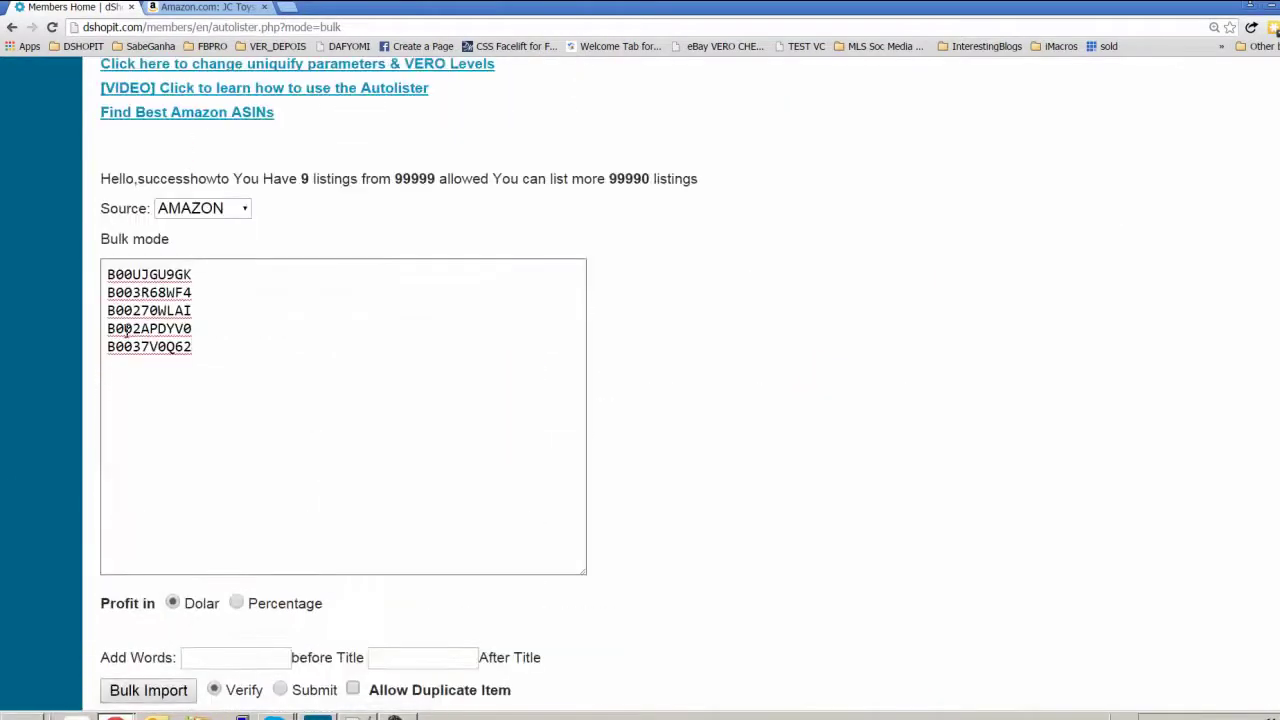
Delete ASIN B002APDYV0 and its empty line, leaving four ASINs.
double_click(128, 329)
key("BackSpace")
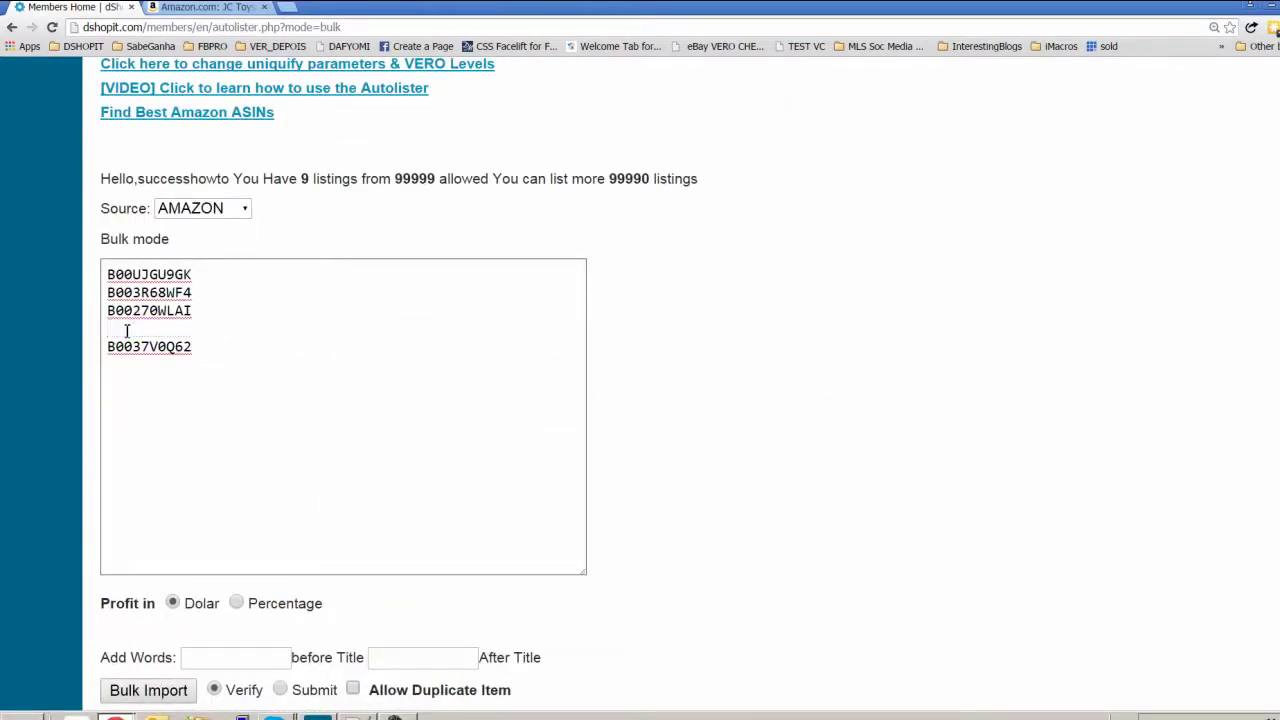
key("BackSpace")
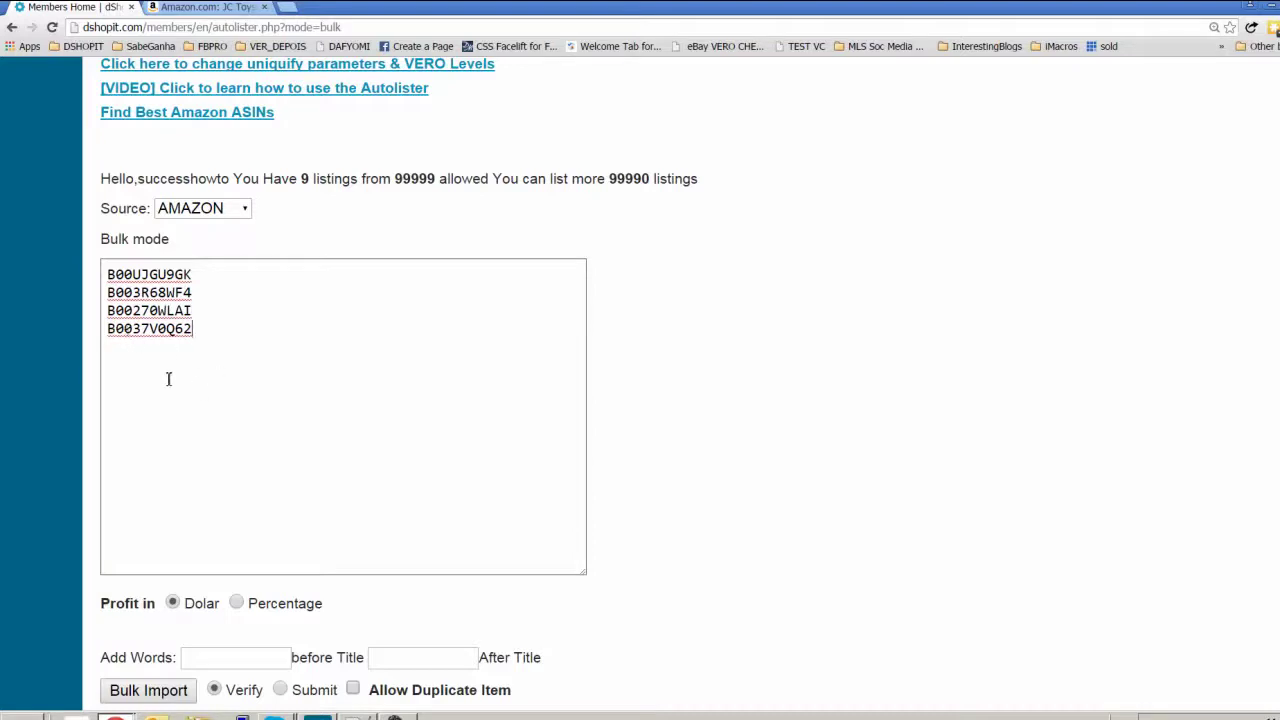
scroll(143, 363, "down", 3)
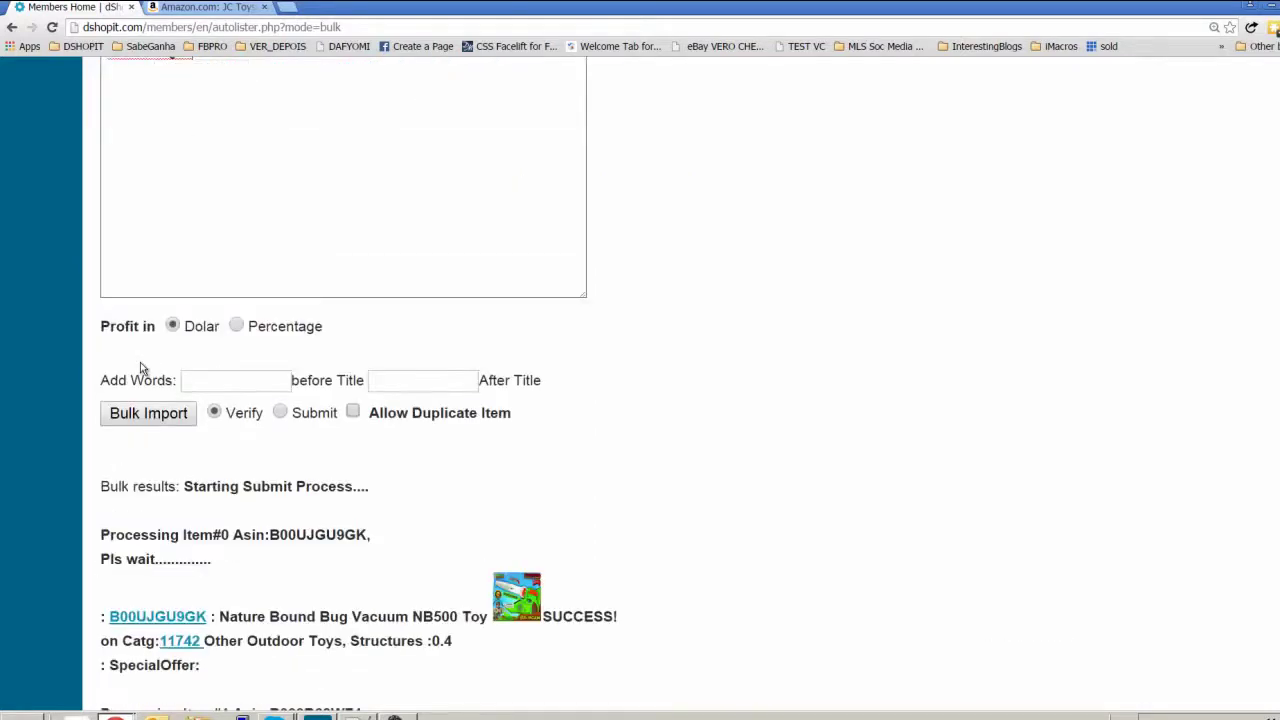
Switch the bulk import from Verify to Submit for live listings.
left_click(280, 413)
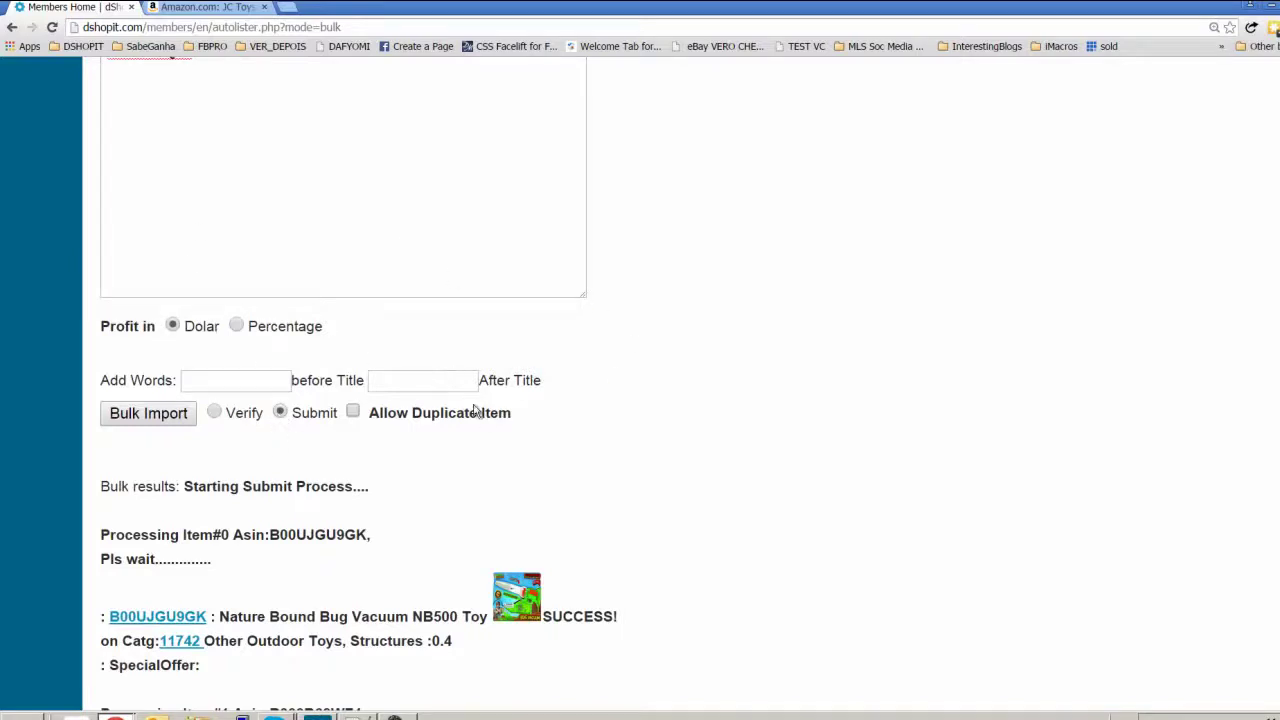
left_click(215, 414)
left_click(280, 414)
Add 'NEW' before each title and 'FREE SHIPP' after each title.
left_click(229, 387)
type("NEW")
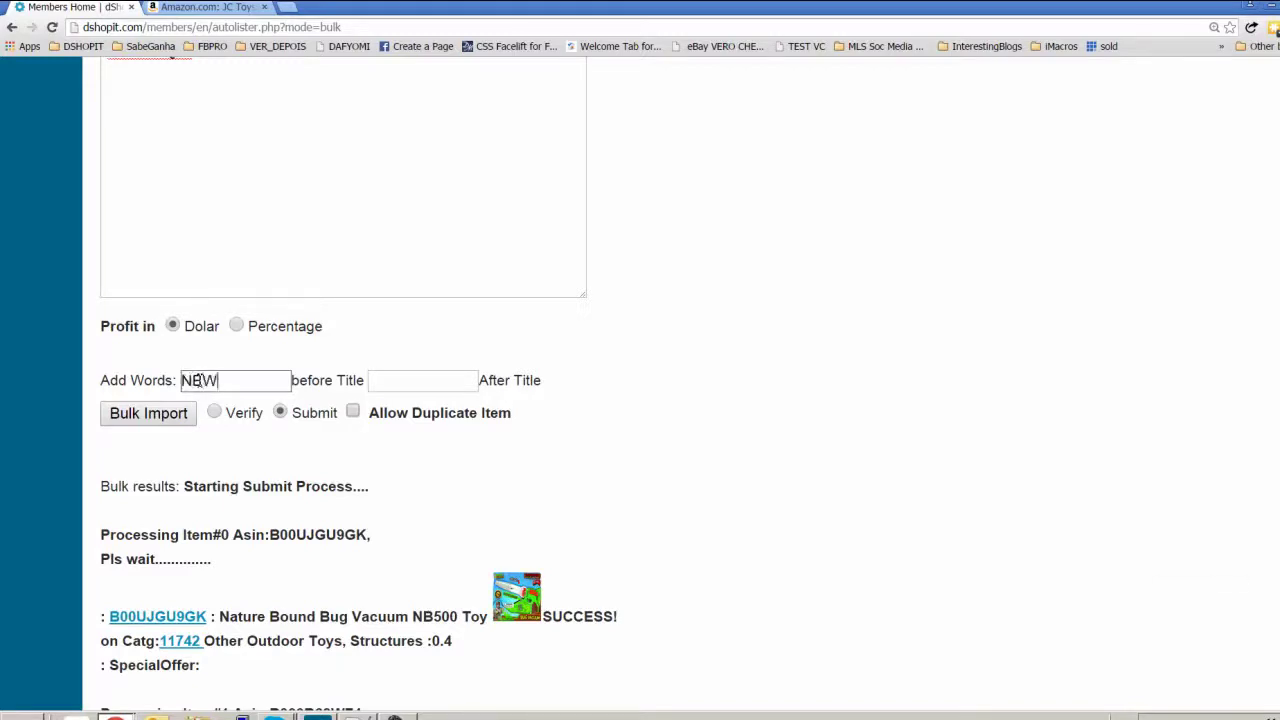
left_click(384, 380)
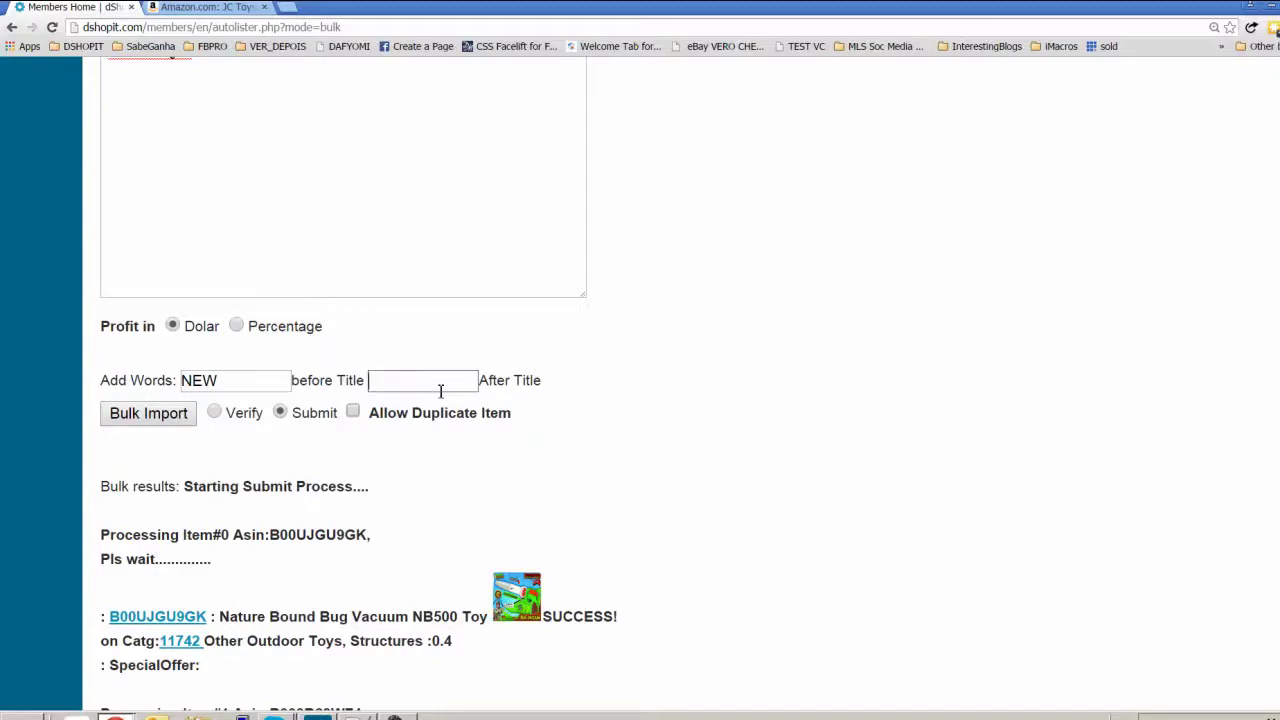
type("FREE SHIPP")
Submit the four ASINs via Bulk Import, accepting both alerts, and check the first SUCCESS.
left_click(146, 416)
left_click(749, 116)
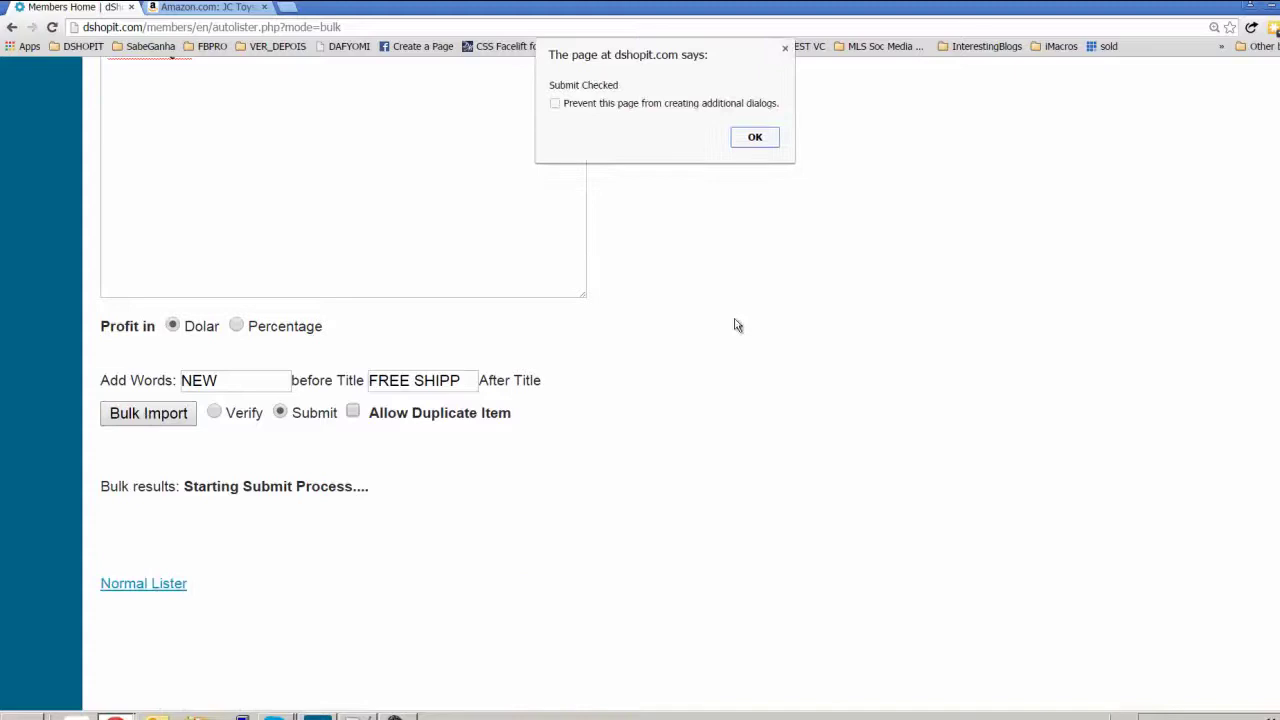
left_click(751, 139)
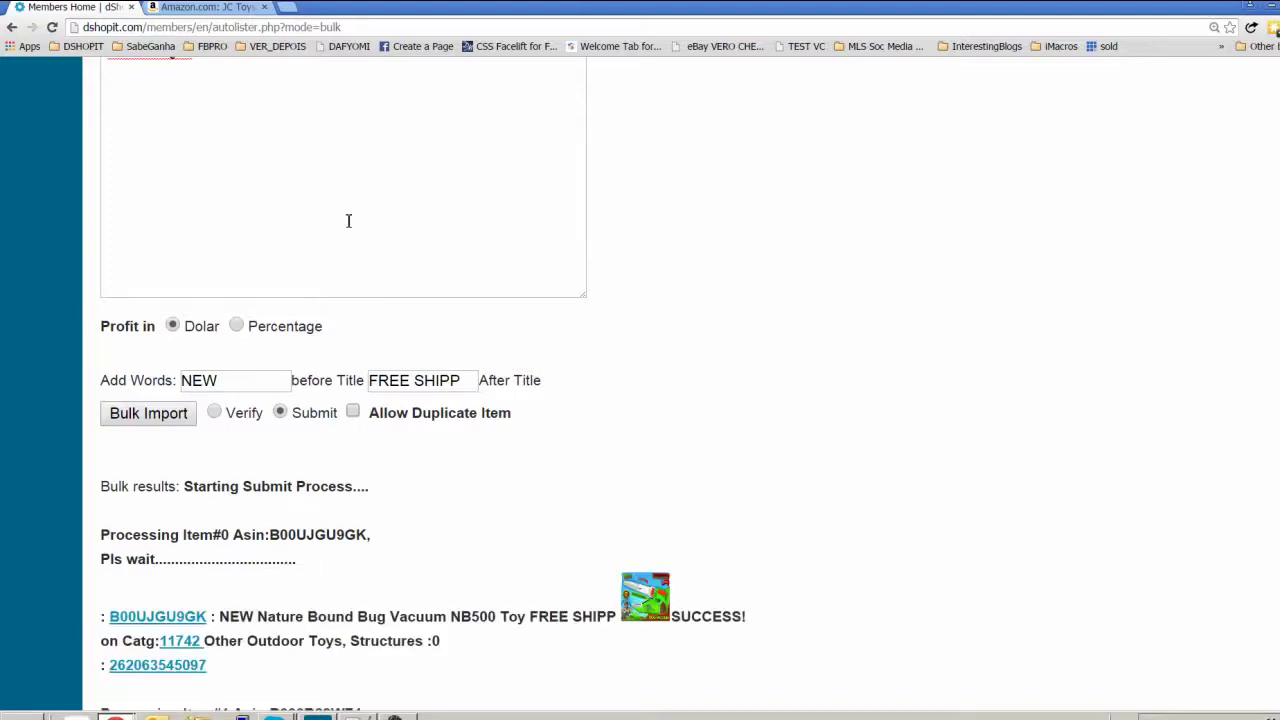
scroll(600, 434, "down", 2)
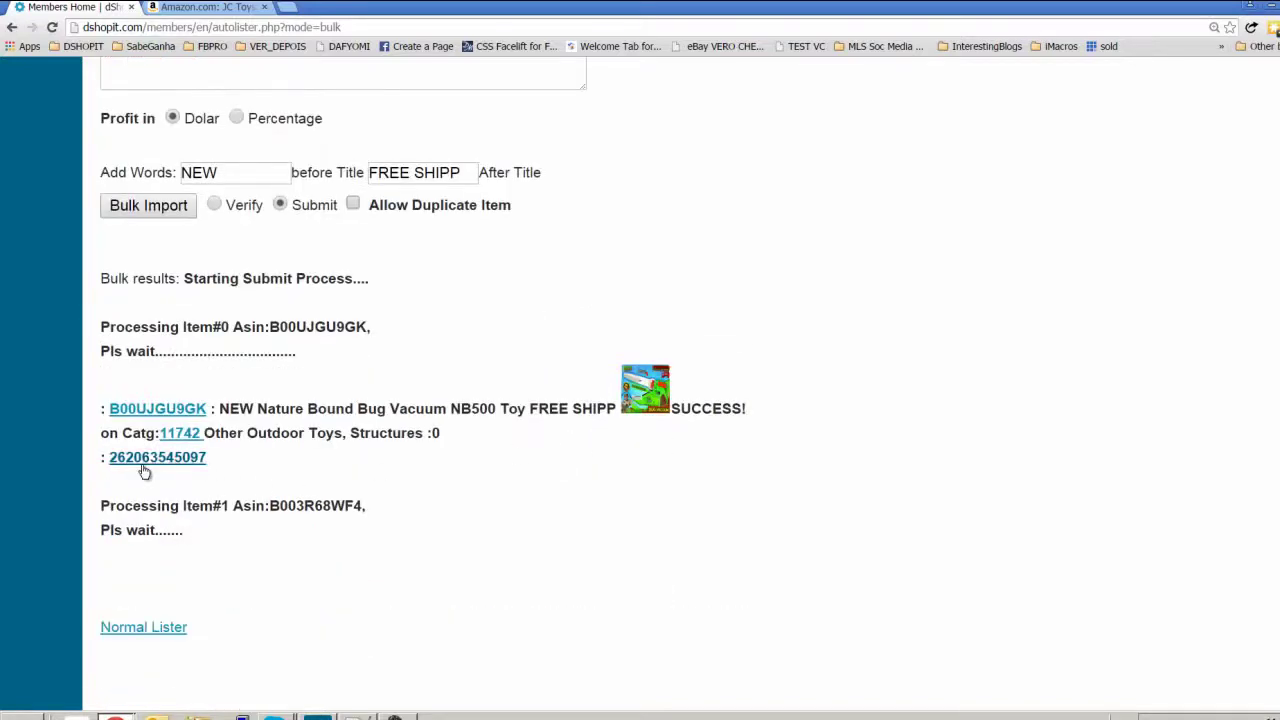
Open the Bug Vacuum eBay listing in a new tab and verify its 'NEW … FREE SHIPP' title.
right_click(152, 463)
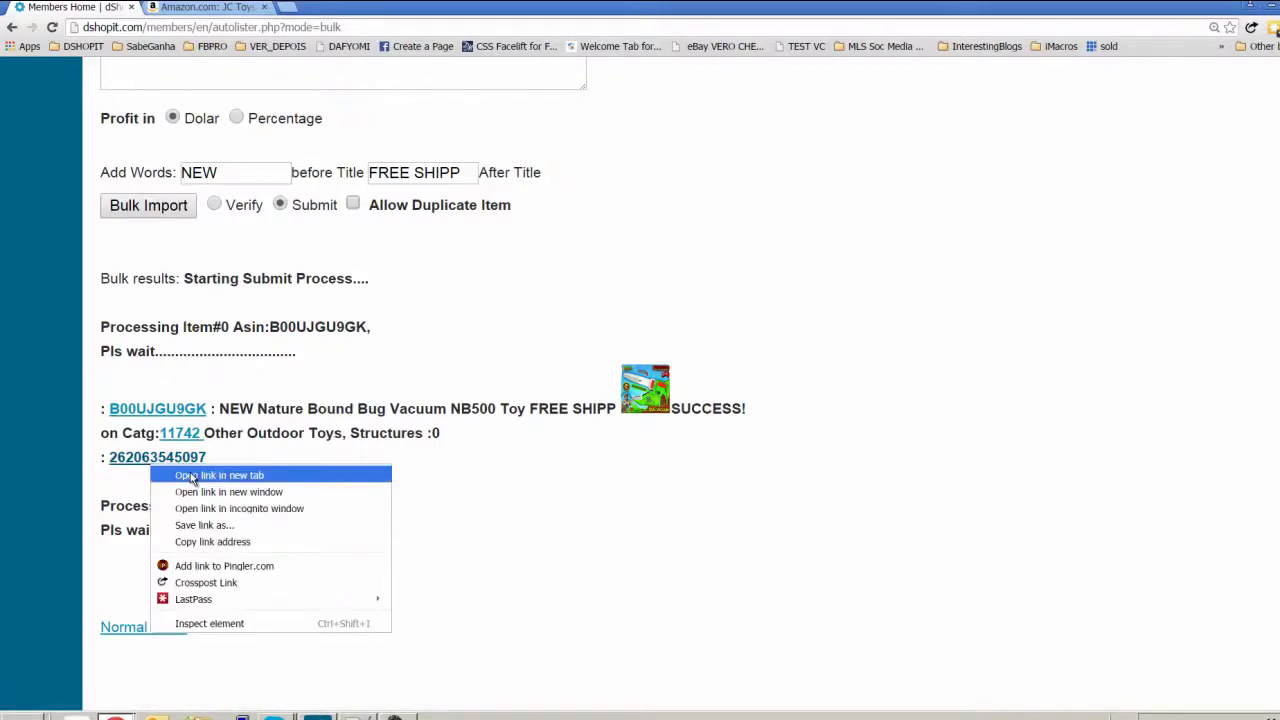
left_click(192, 476)
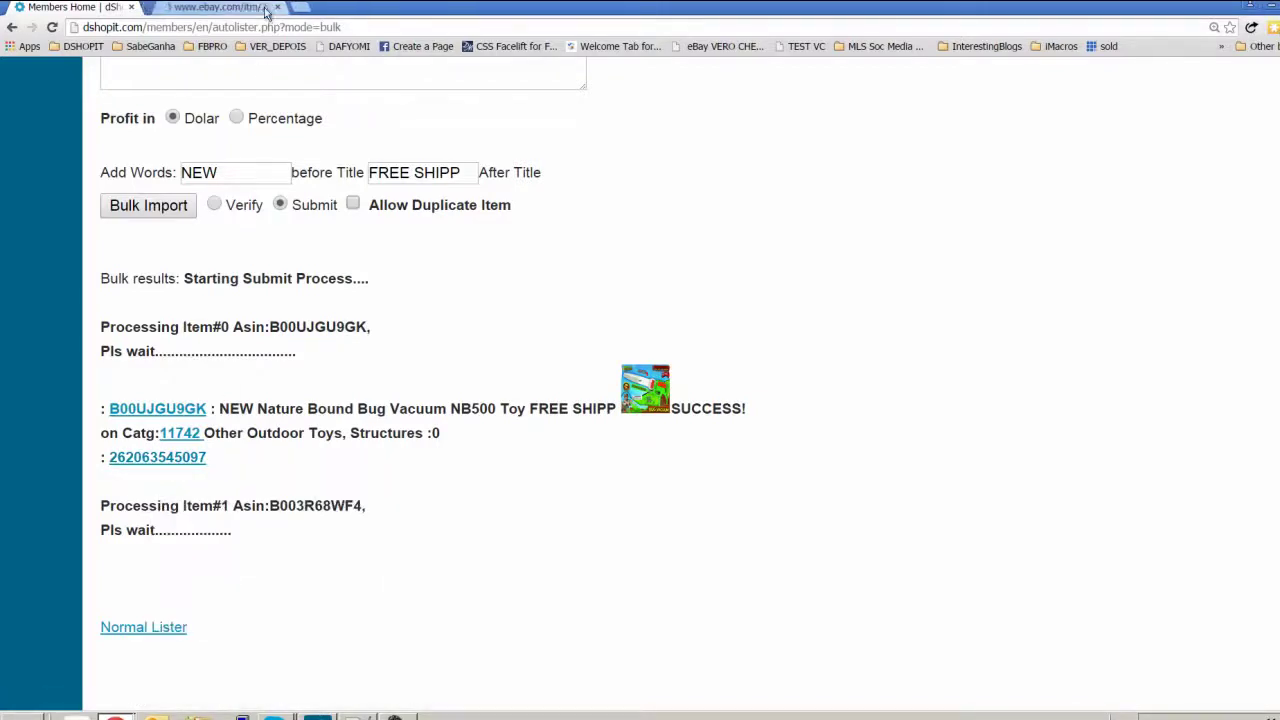
left_click(266, 9)
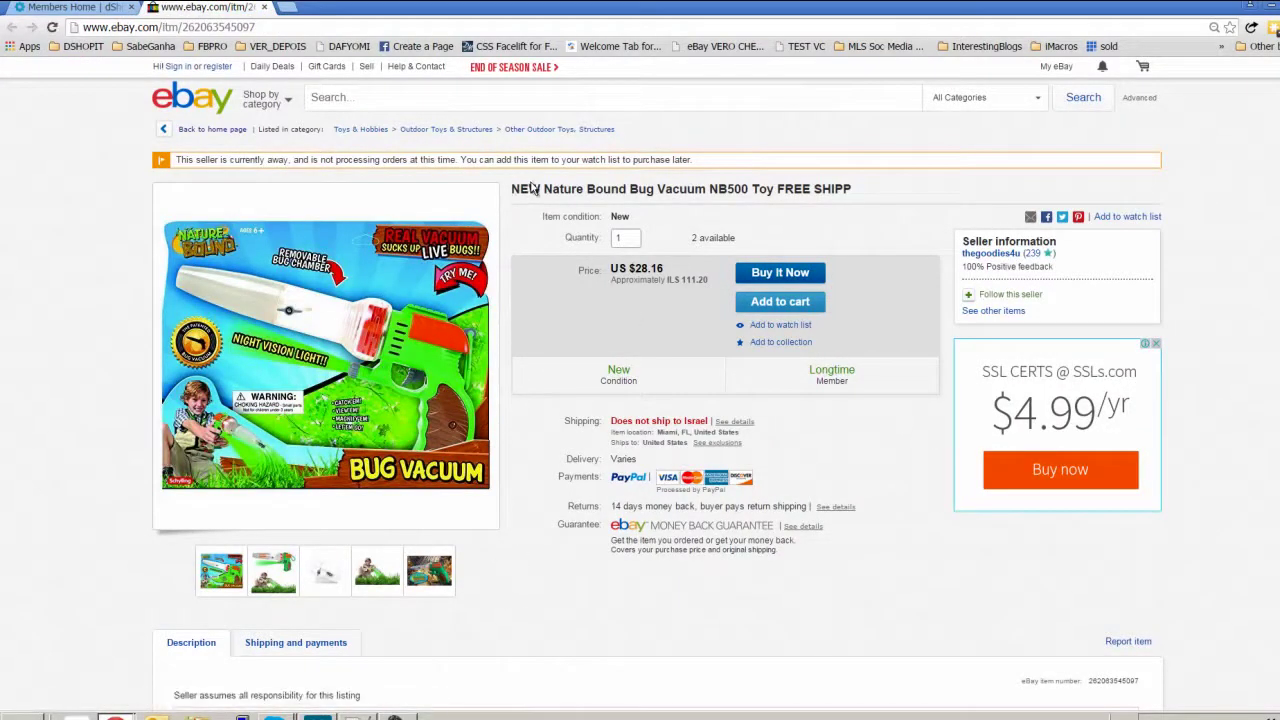
double_click(532, 188)
left_click_drag(783, 188, 856, 190)
scroll(676, 357, "down", 10)
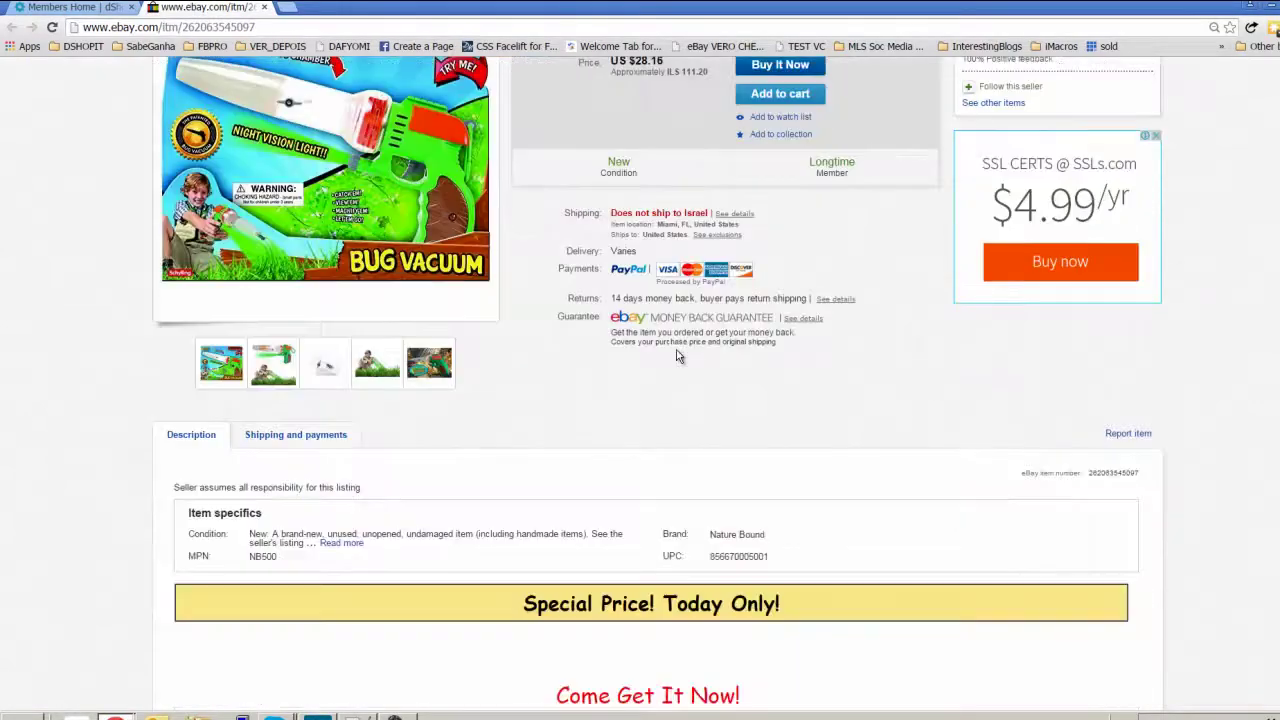
scroll(502, 466, "down", 5)
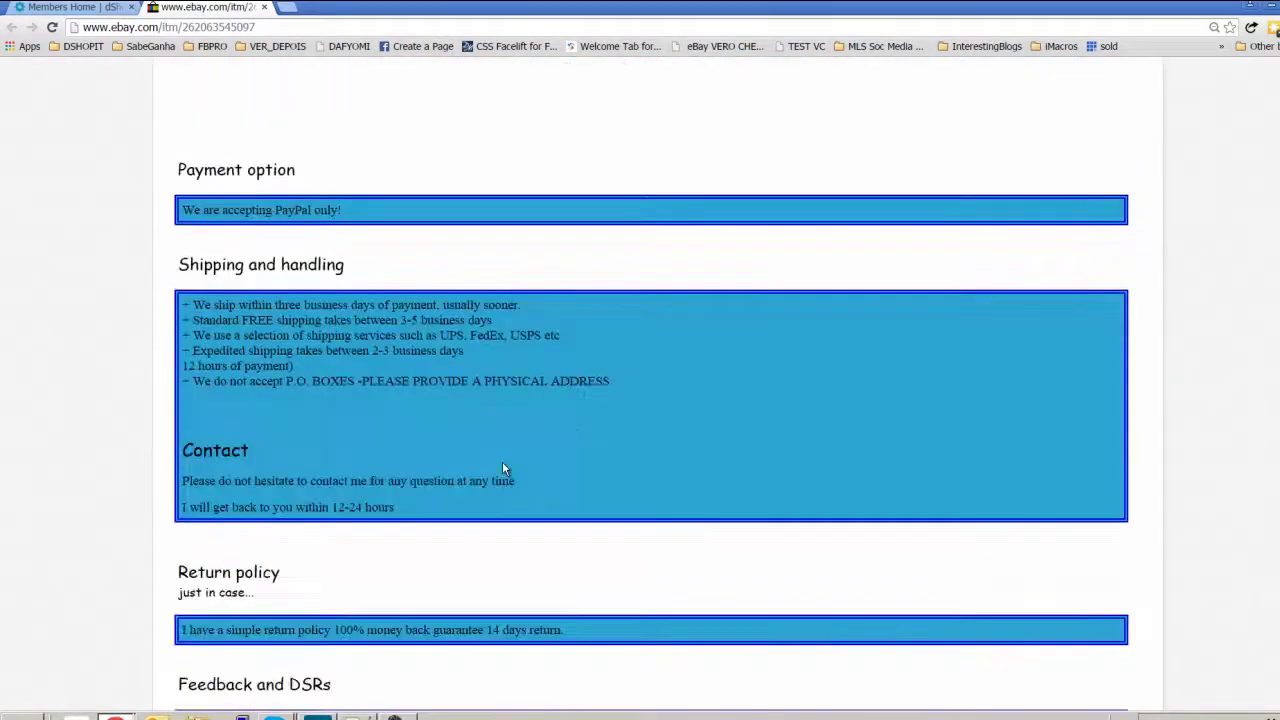
Back in the bulk results, open the Critter Case eBay listing in a new tab.
left_click(78, 8)
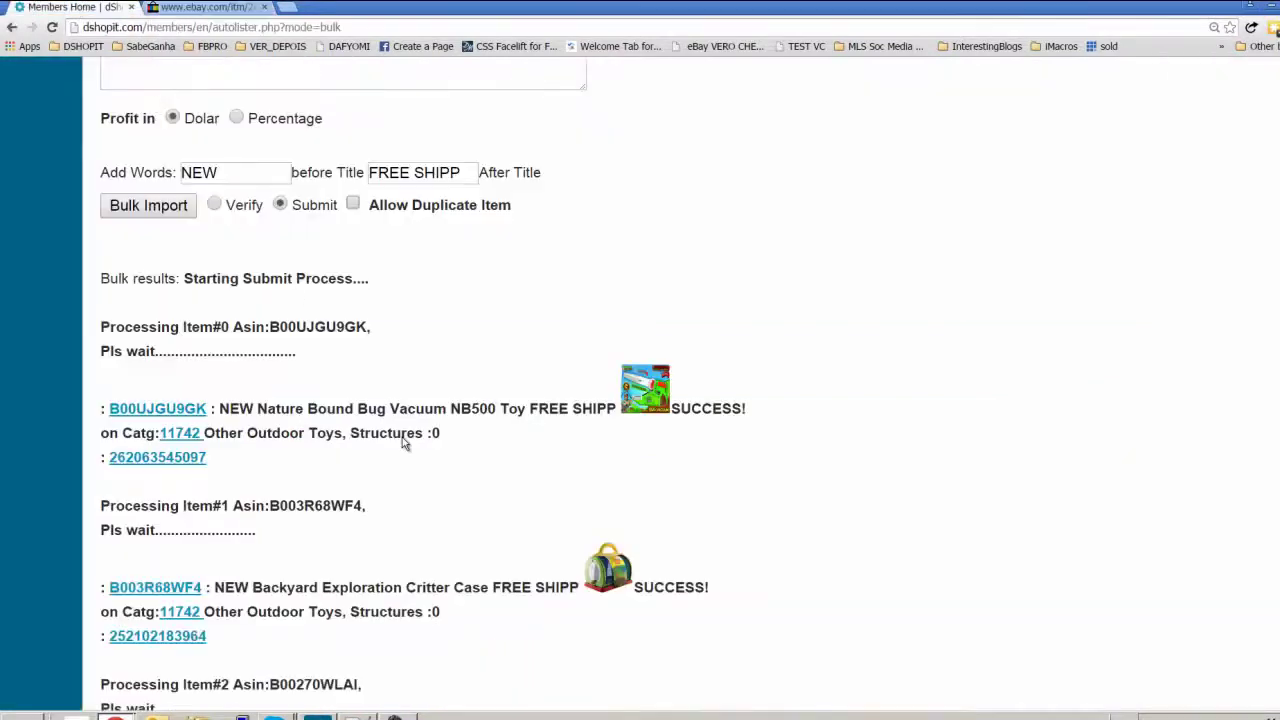
scroll(402, 440, "down", 1)
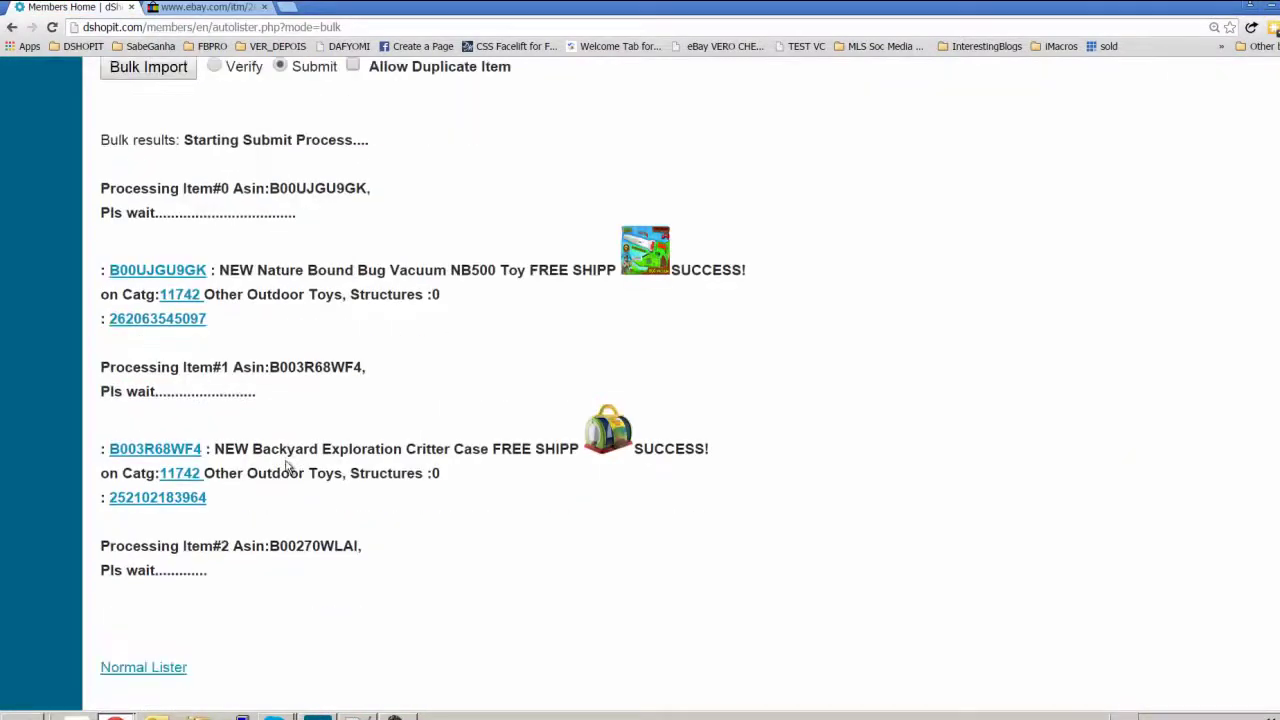
scroll(290, 468, "down", 1)
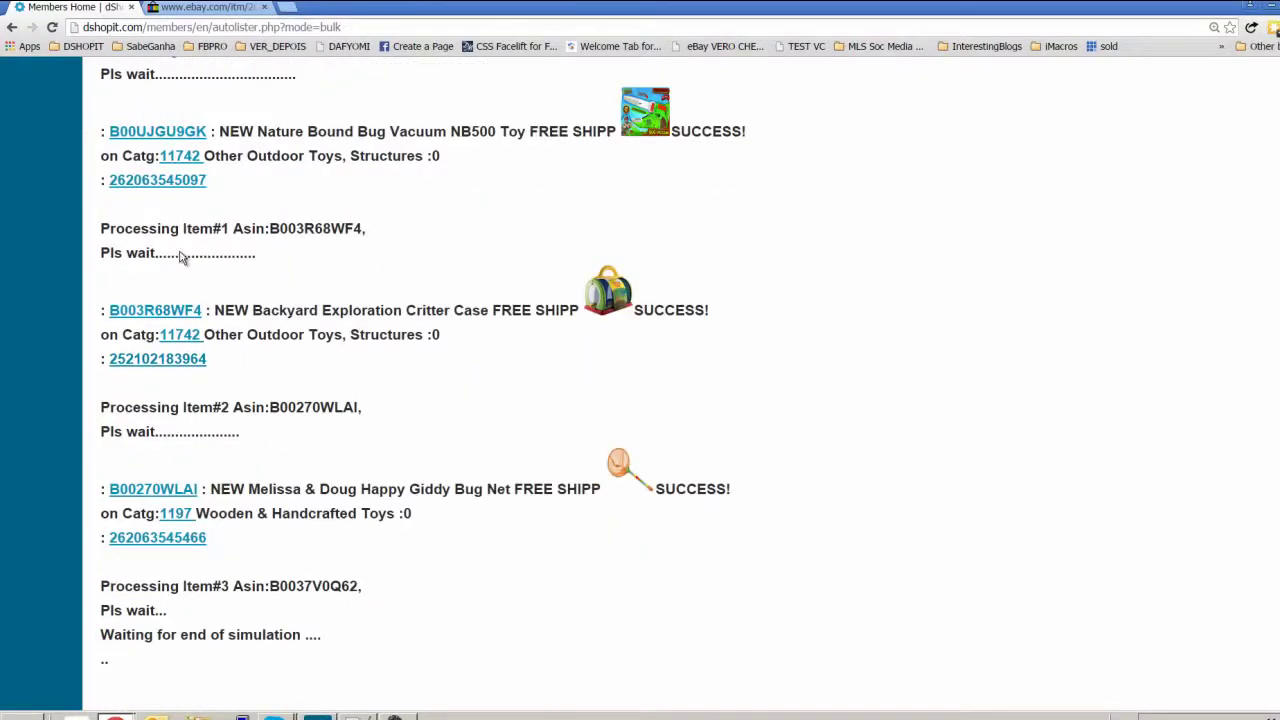
scroll(143, 350, "down", 1)
right_click(178, 292)
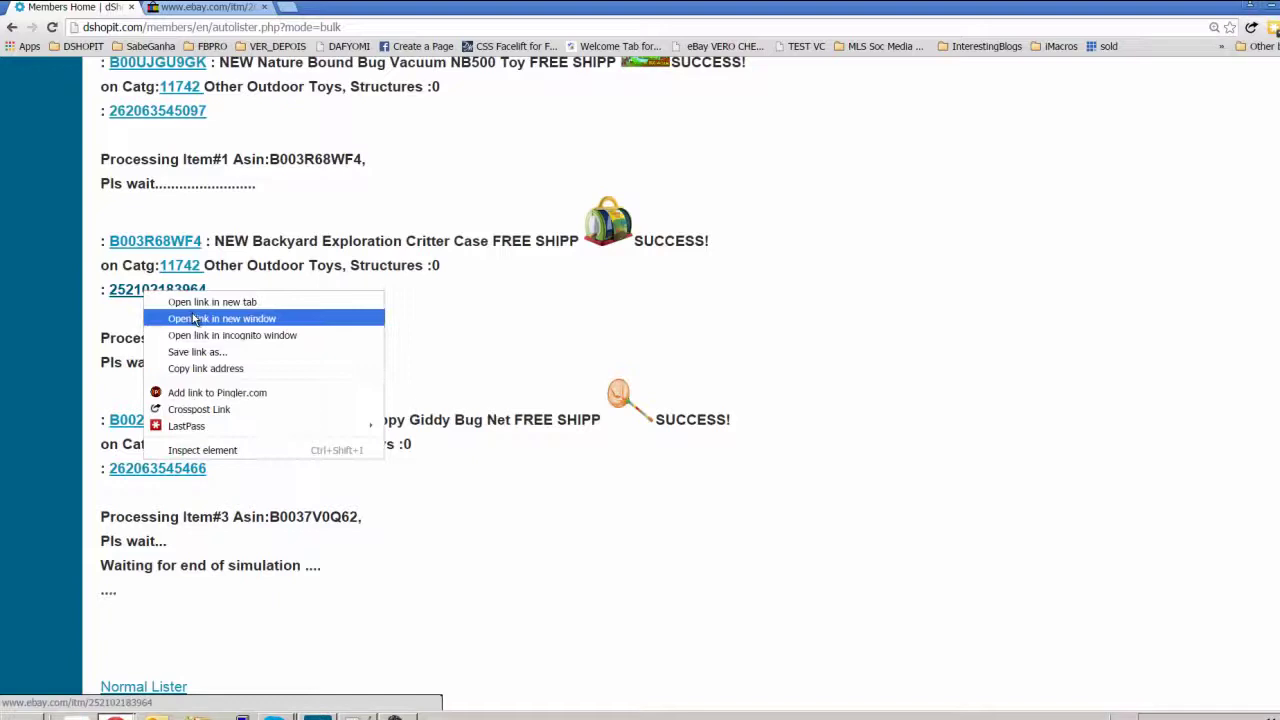
left_click(200, 304)
Open the Happy Giddy Bug Net eBay listing in a new tab.
right_click(128, 480)
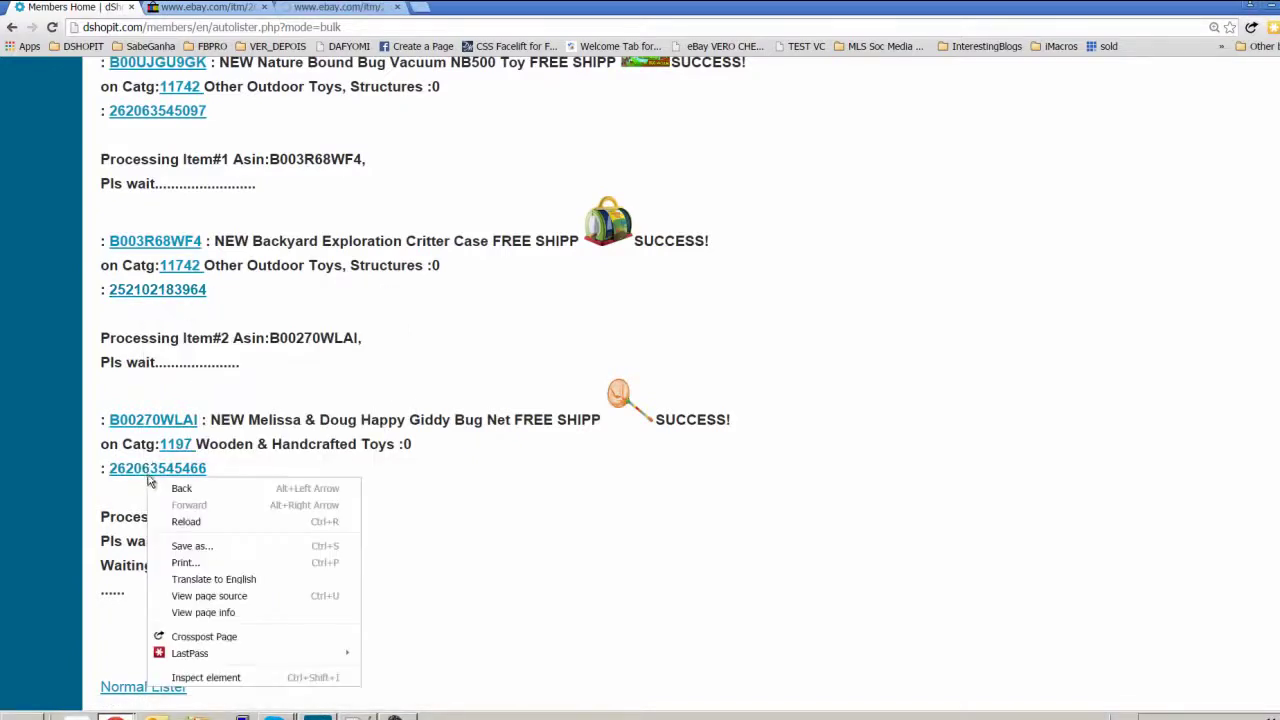
left_click(145, 472)
right_click(145, 472)
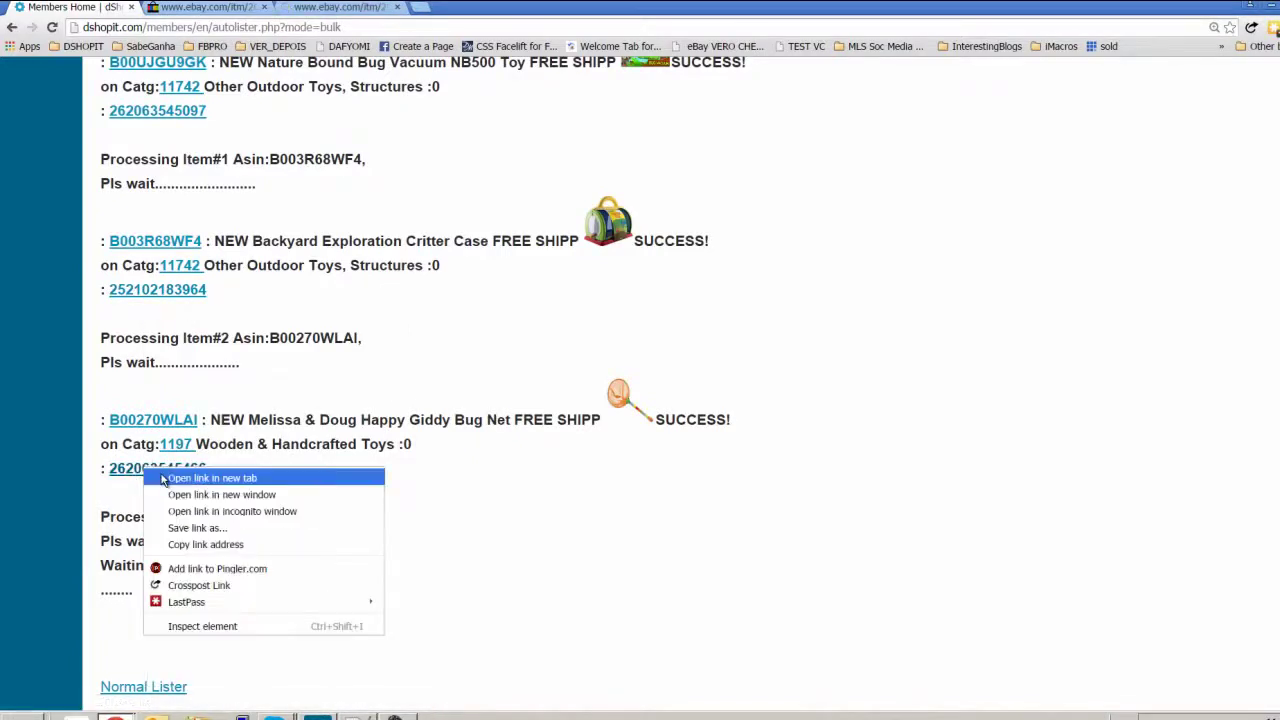
left_click(170, 482)
left_click(357, 12)
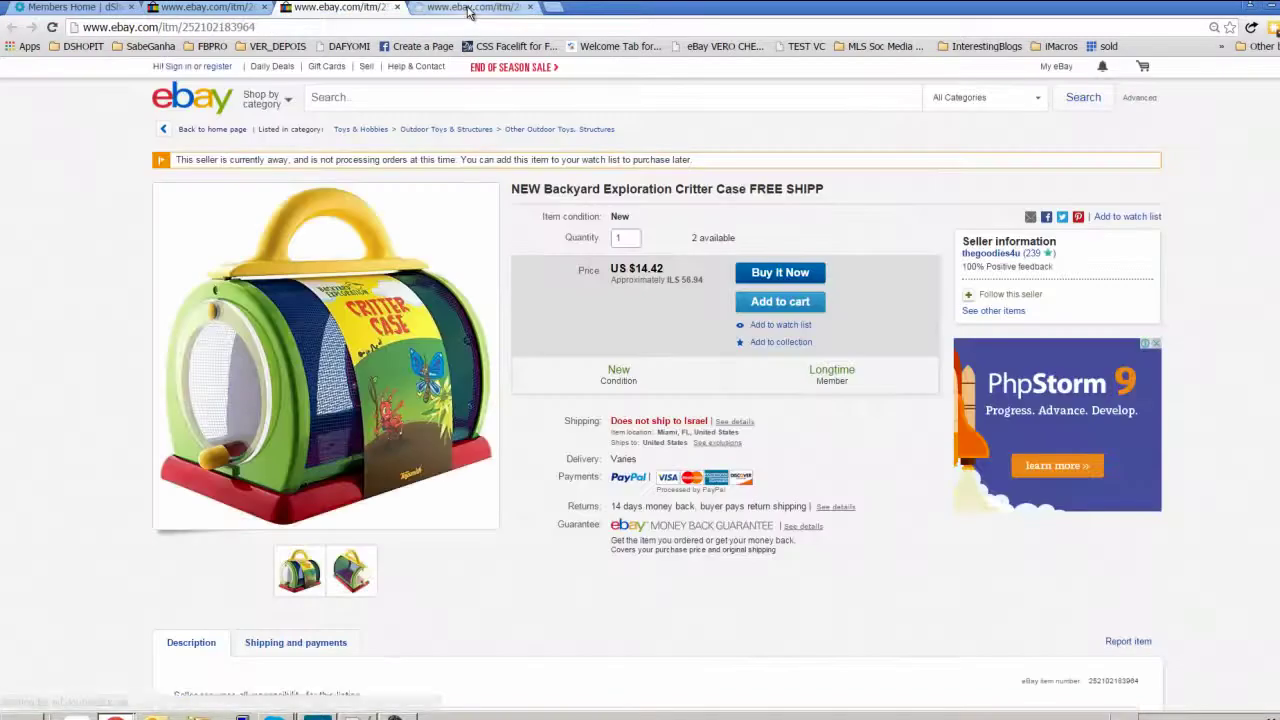
left_click(468, 9)
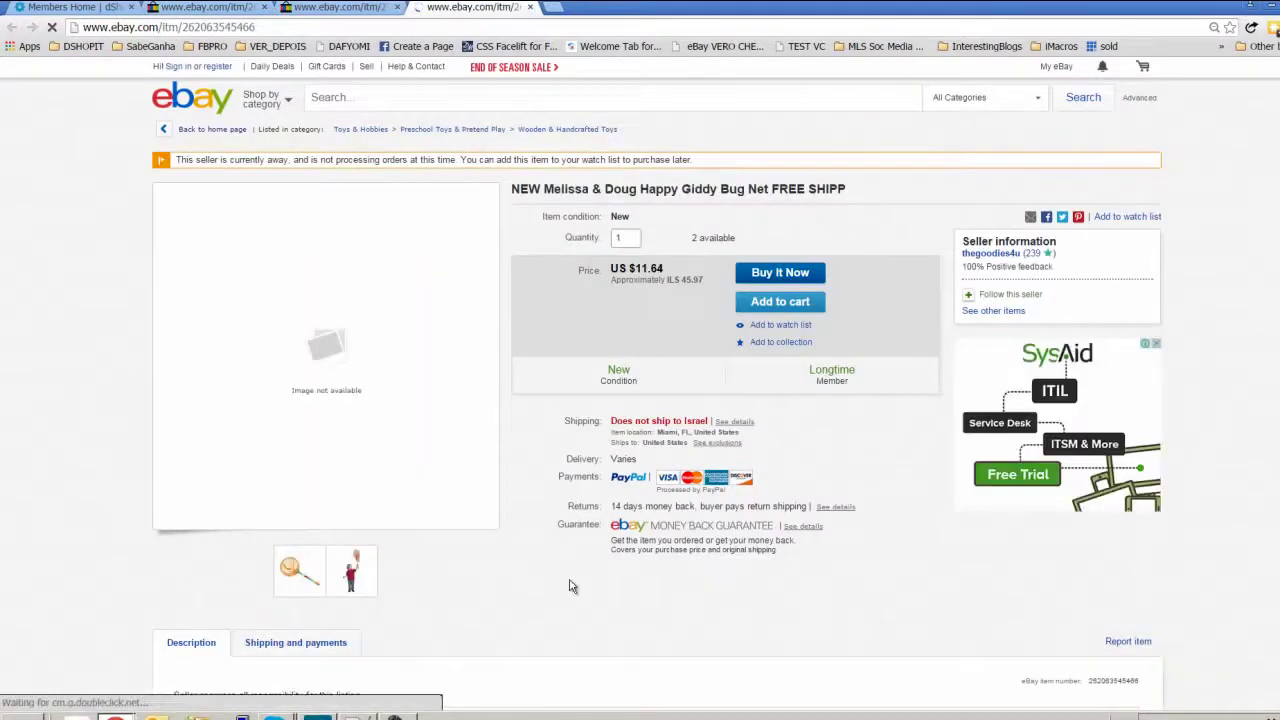
scroll(568, 588, "down", 2)
scroll(542, 597, "down", 5)
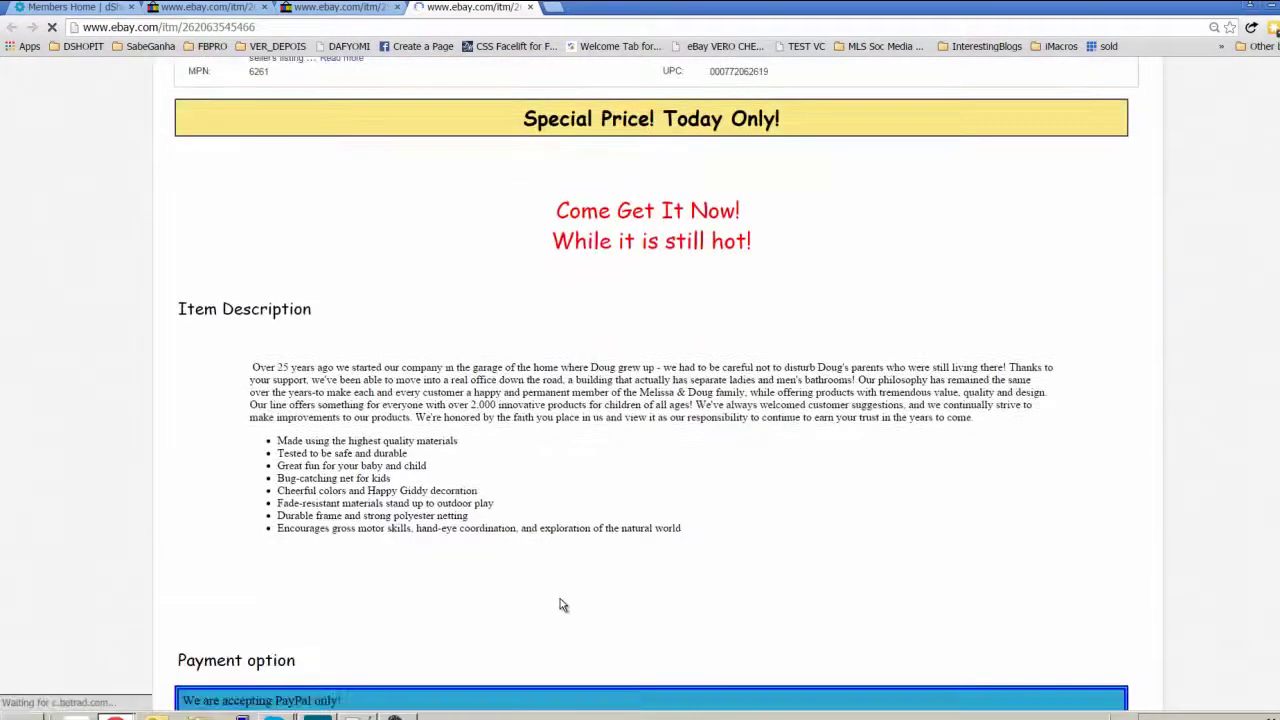
scroll(560, 603, "up", 3)
left_click(330, 9)
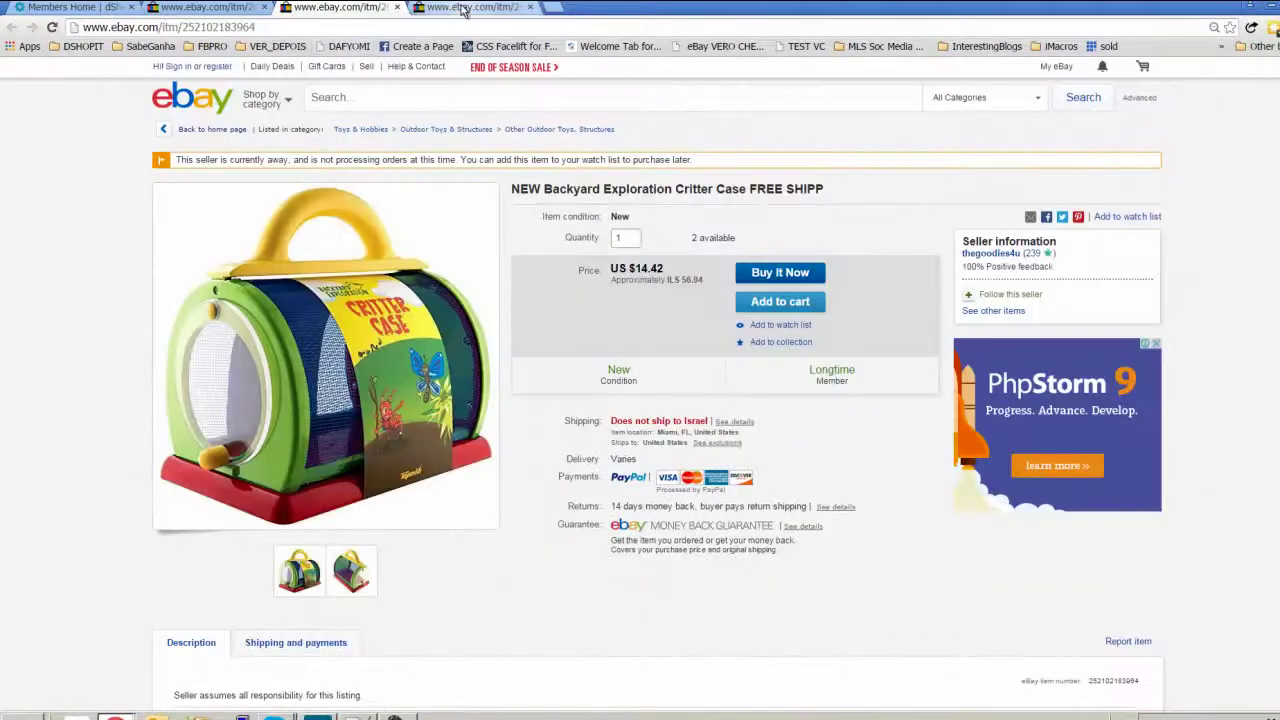
left_click(120, 8)
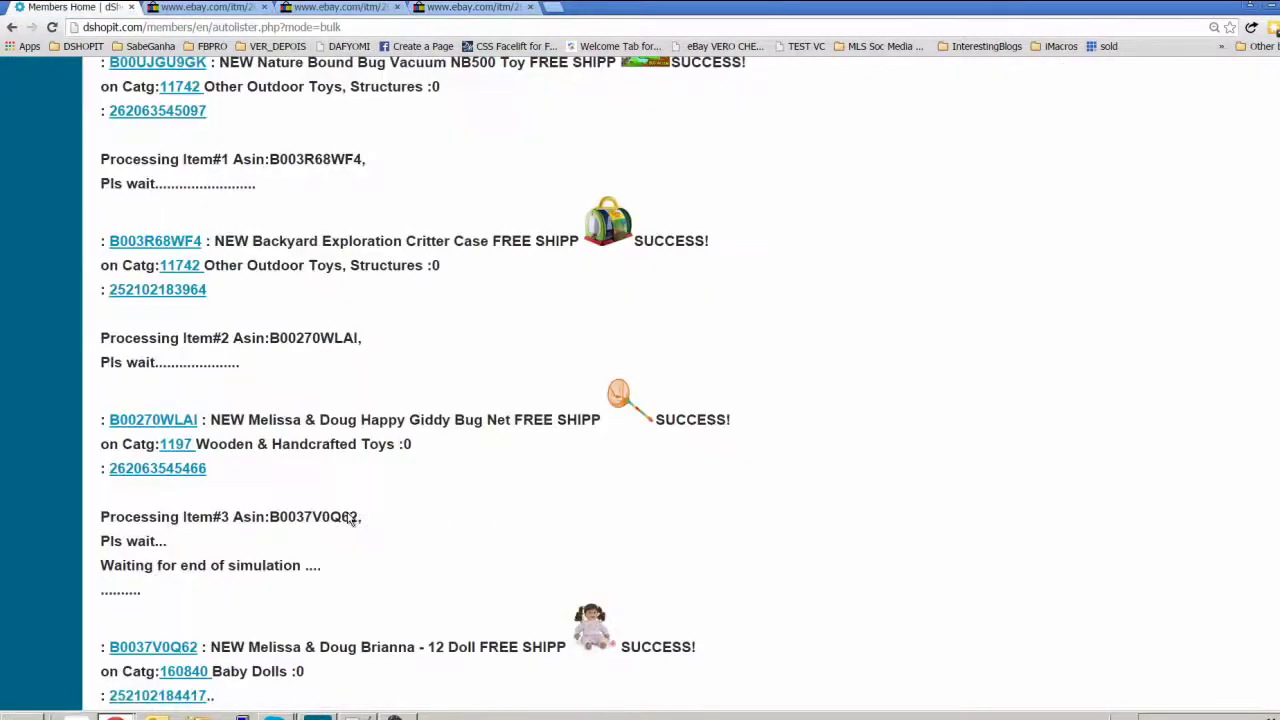
scroll(351, 516, "down", 3)
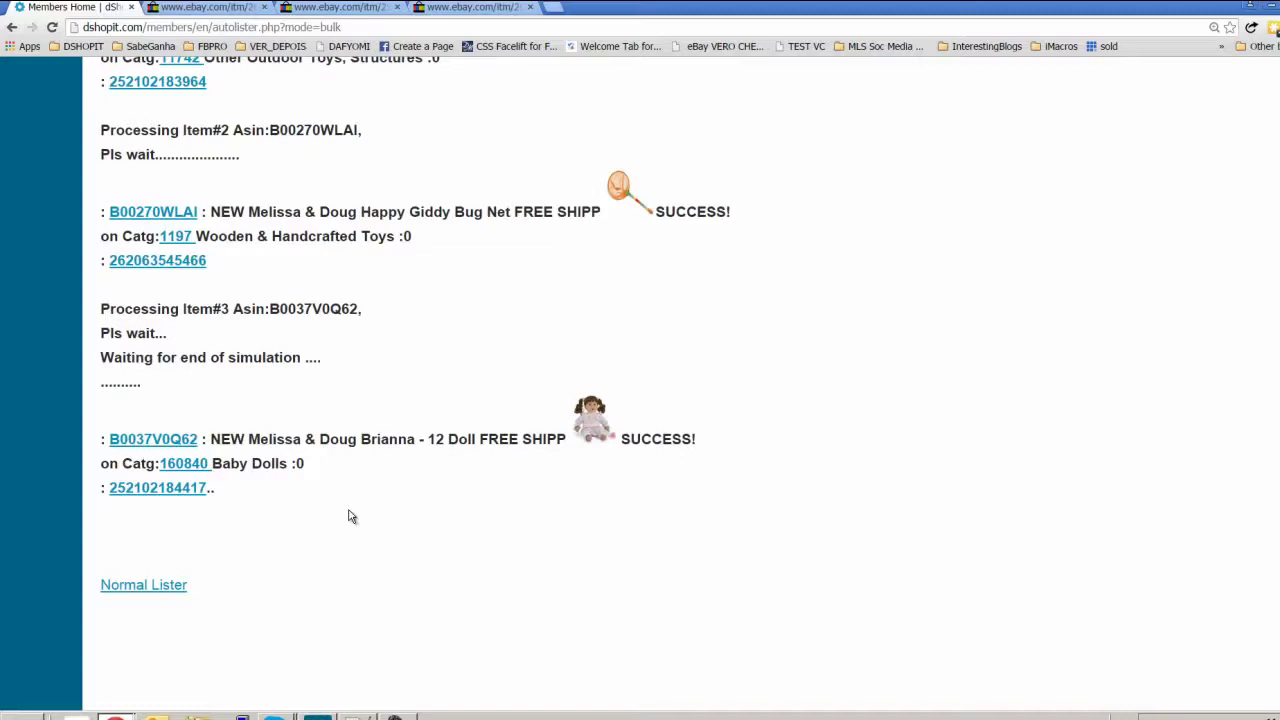